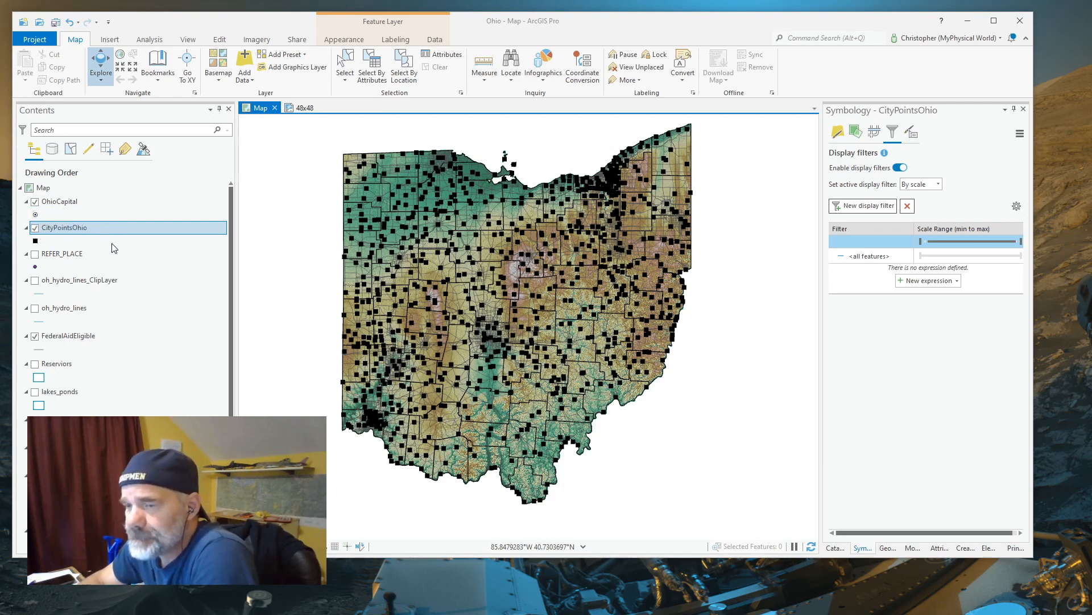
Examine the County_Seat and Capital fields in the CityPointsOhio attribute table, and close the table
{"action": "left_click", "coordinate": [73, 227]}
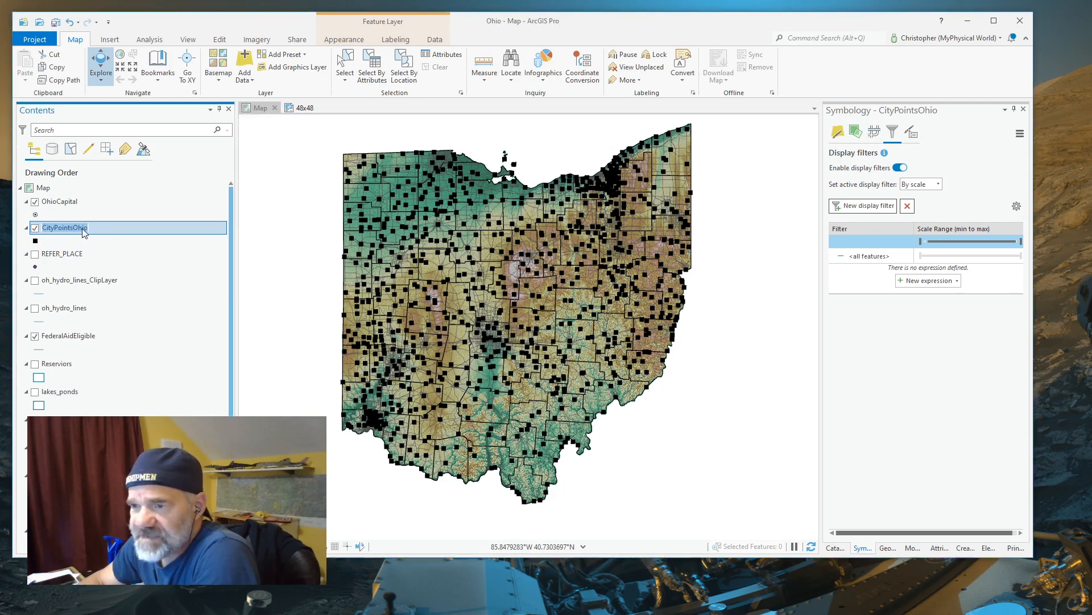
{"action": "left_click", "coordinate": [100, 229]}
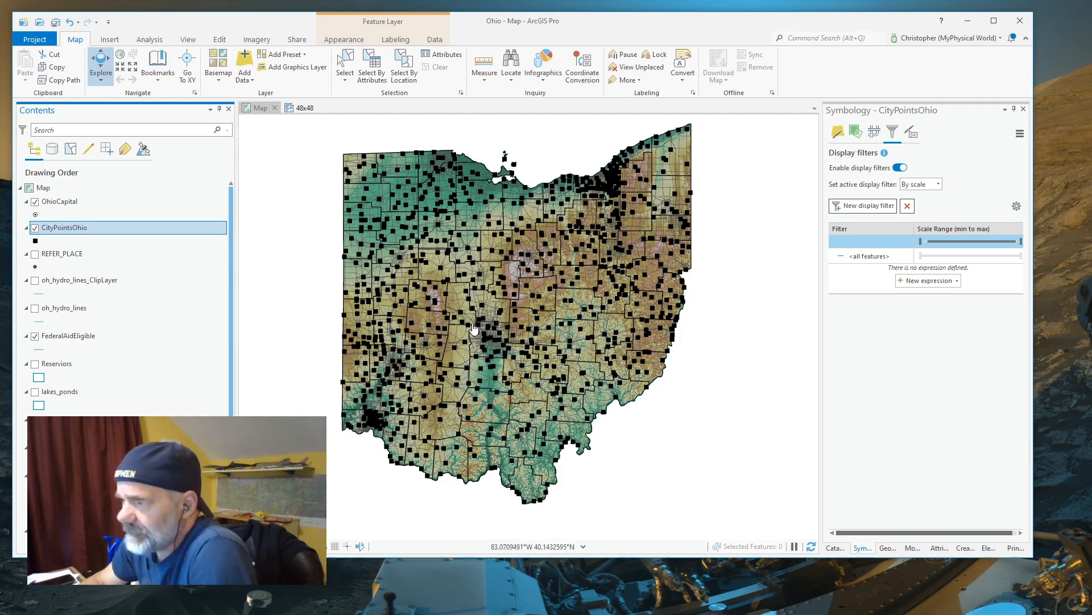
{"action": "right_click", "coordinate": [76, 226]}
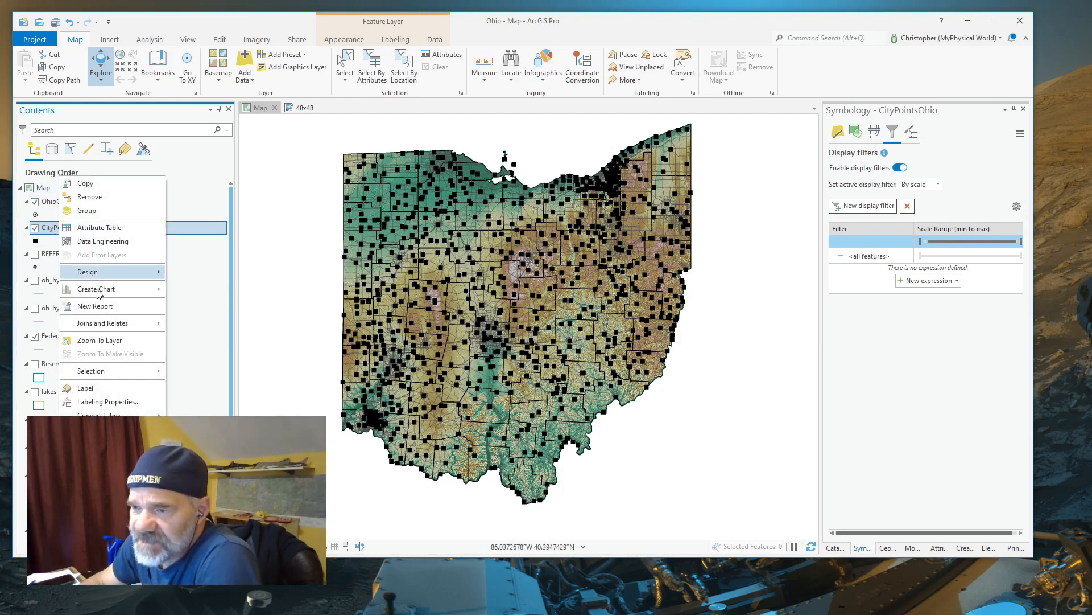
{"action": "left_click", "coordinate": [102, 228]}
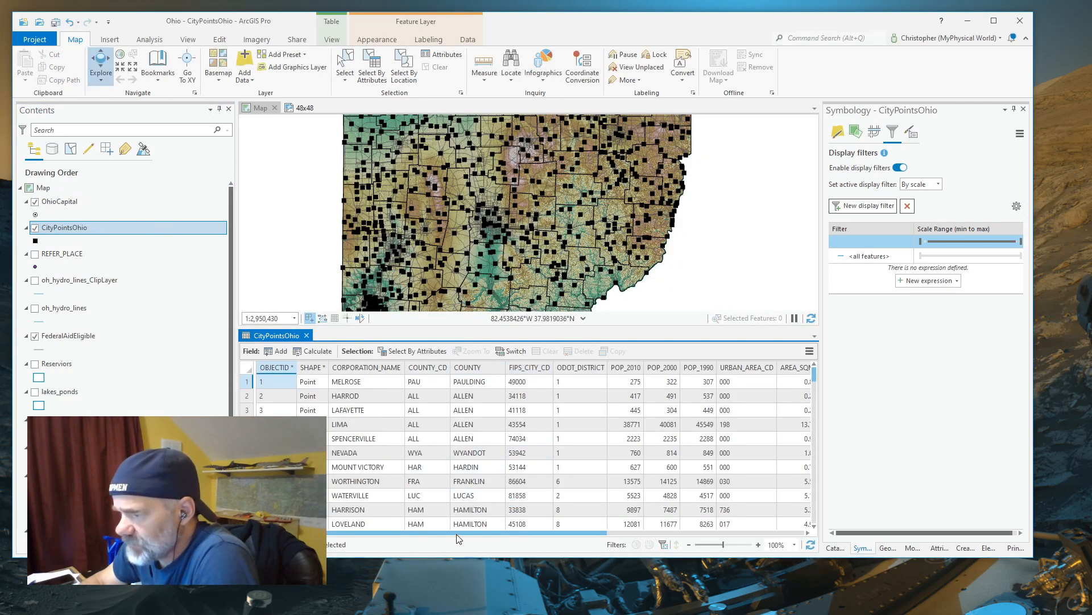
{"action": "left_click_drag", "start_coordinate": [462, 533], "coordinate": [640, 533]}
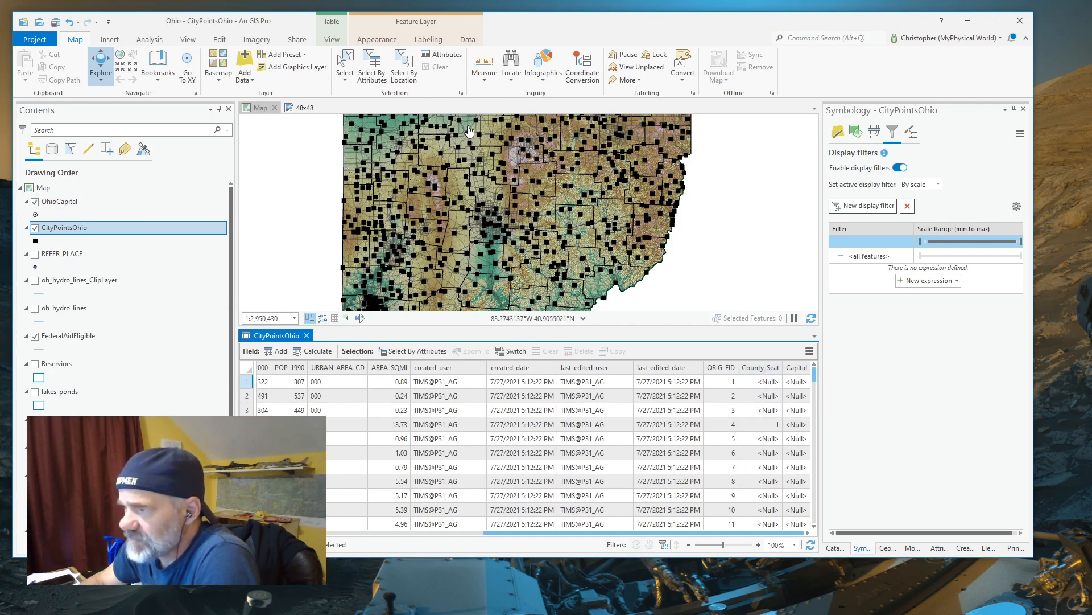
{"action": "left_click", "coordinate": [773, 430]}
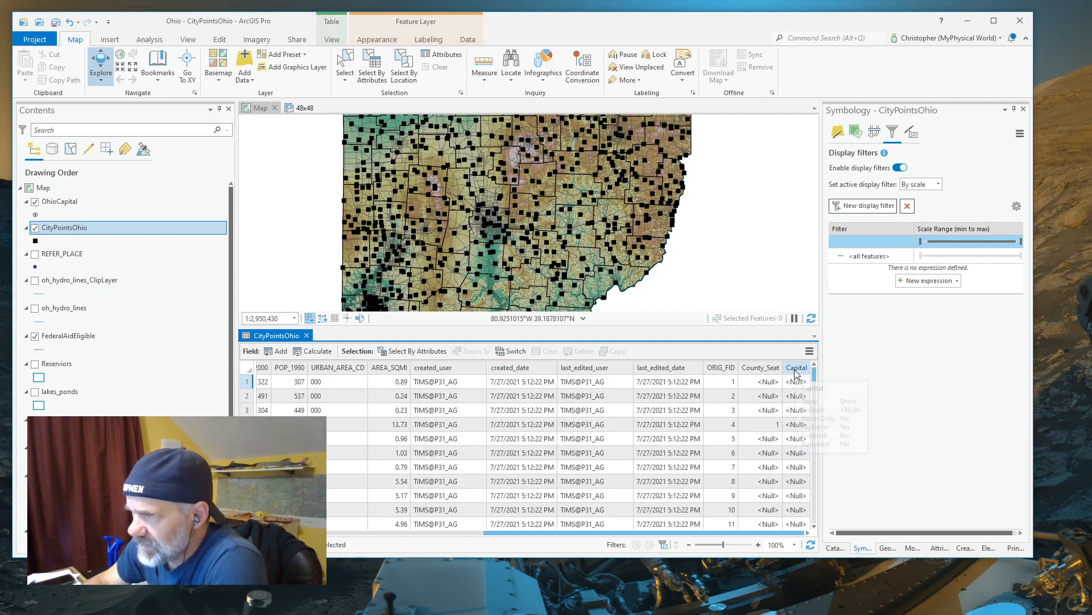
{"action": "mouse_move", "coordinate": [797, 372]}
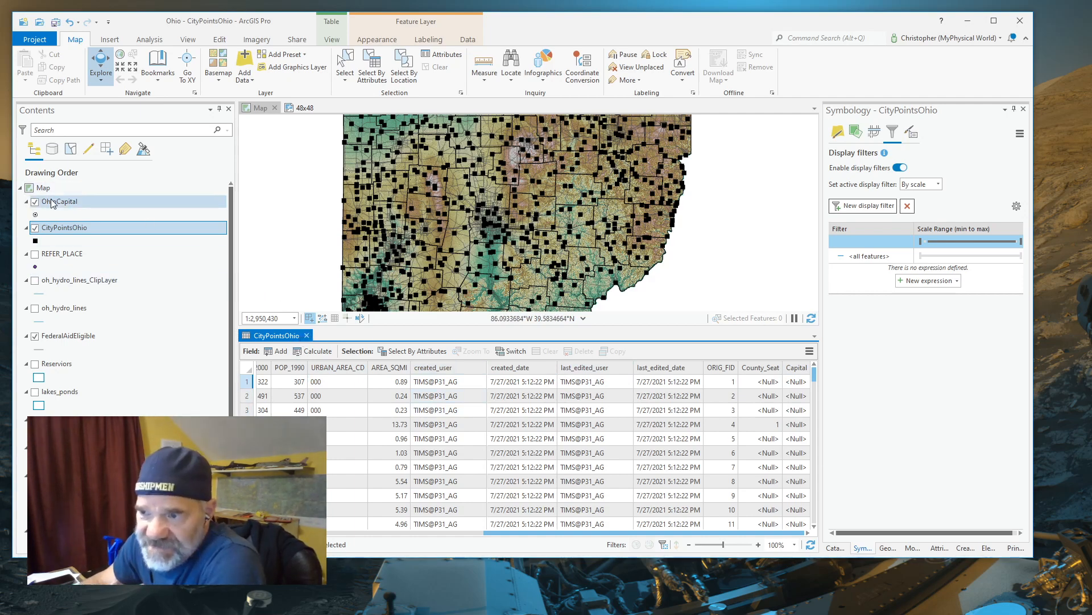
{"action": "left_click", "coordinate": [307, 336]}
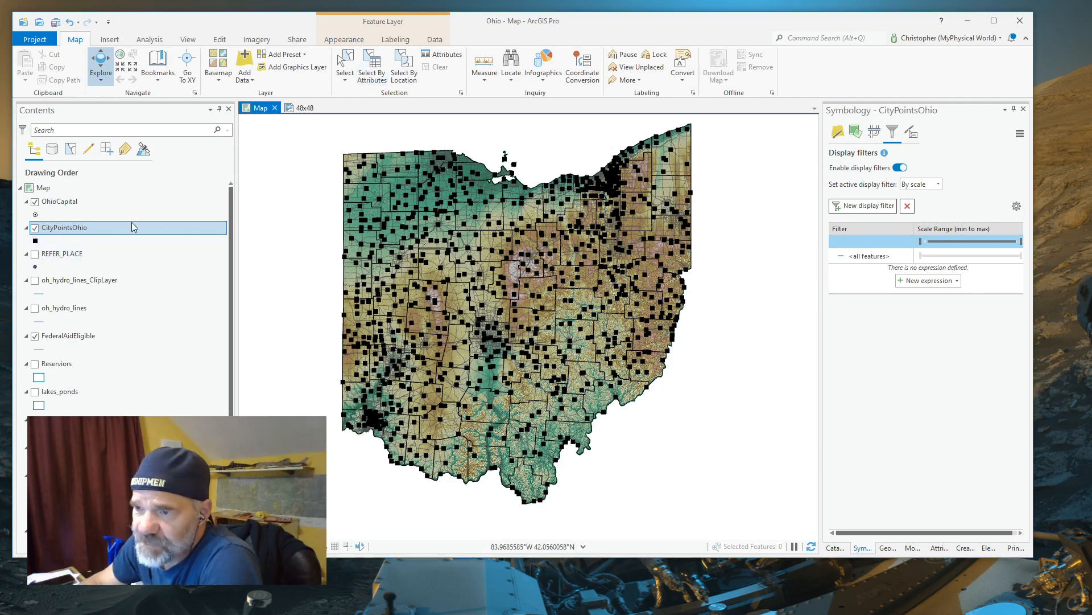
Select the CityPointsOhio features by attributes where County_Seat is equal to 1, and clear that selection
{"action": "left_click", "coordinate": [374, 64]}
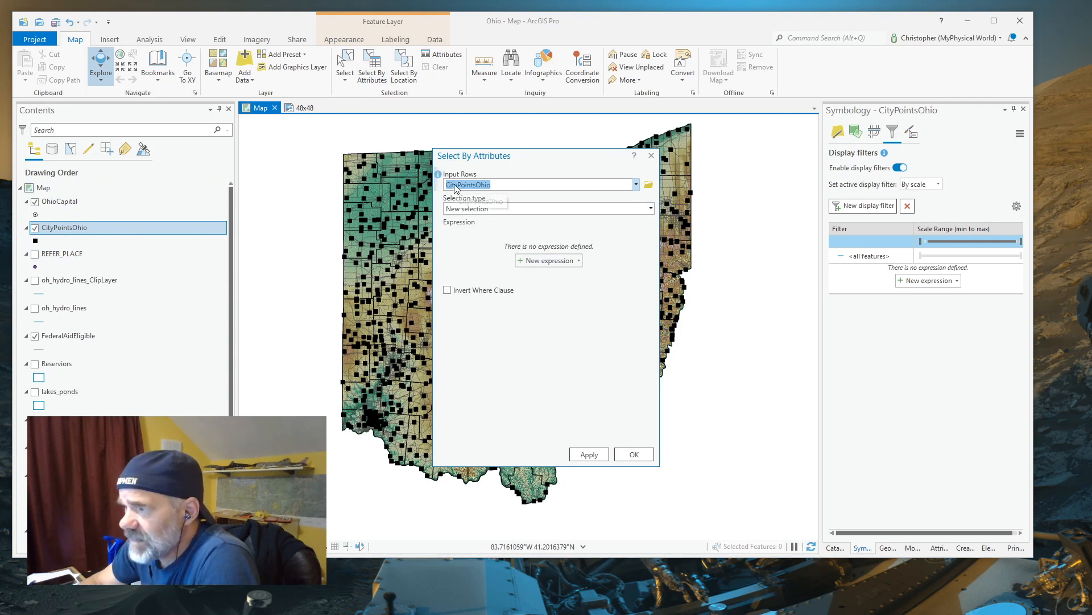
{"action": "left_click", "coordinate": [520, 260]}
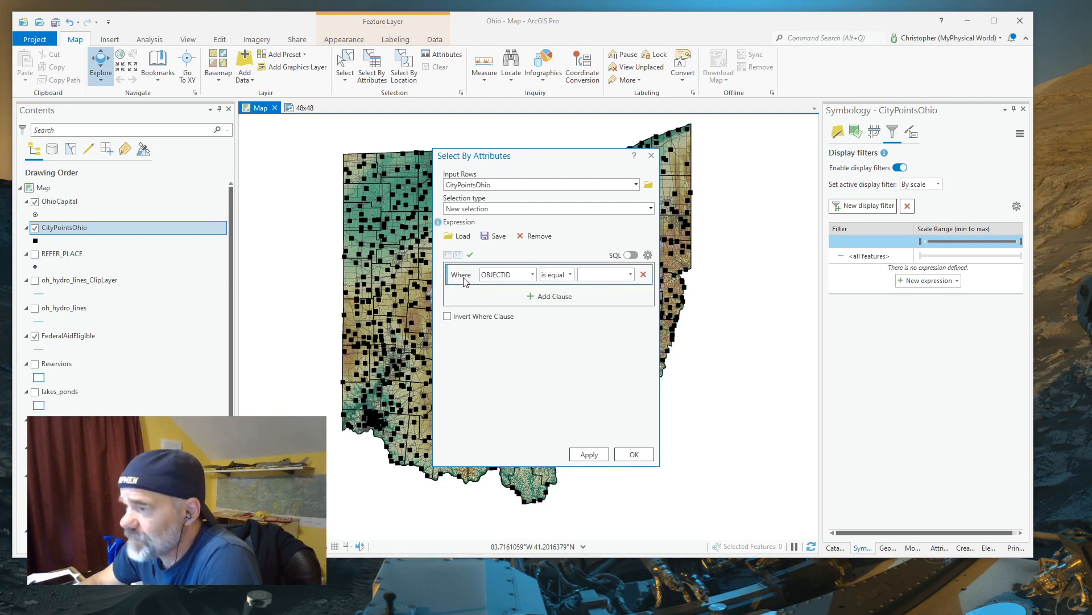
{"action": "left_click", "coordinate": [533, 275]}
{"action": "scroll", "coordinate": [517, 398], "scroll_direction": "down", "scroll_amount": 2}
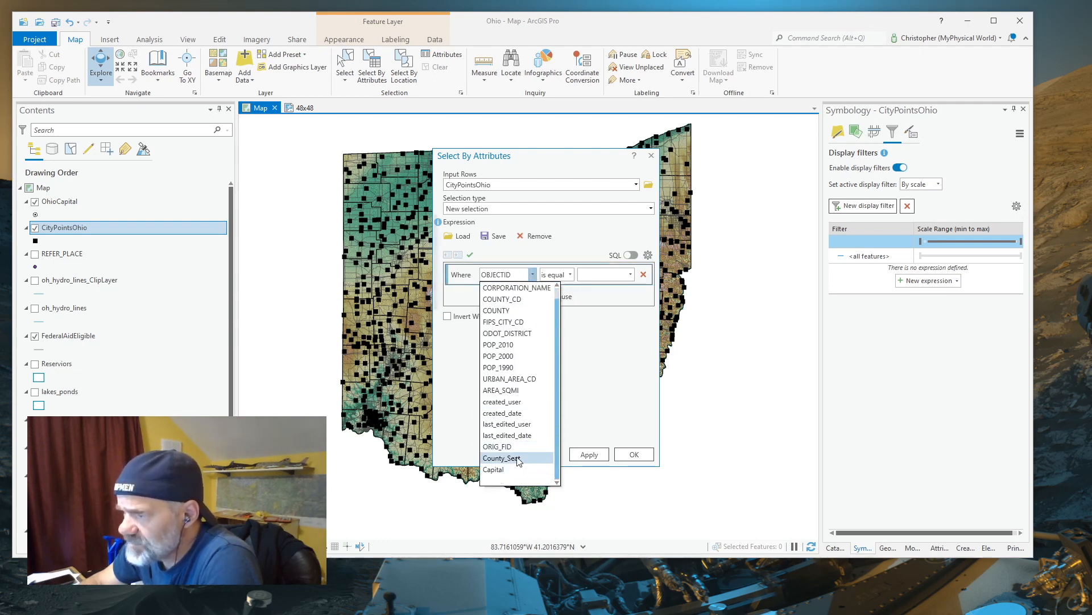
{"action": "left_click", "coordinate": [519, 461]}
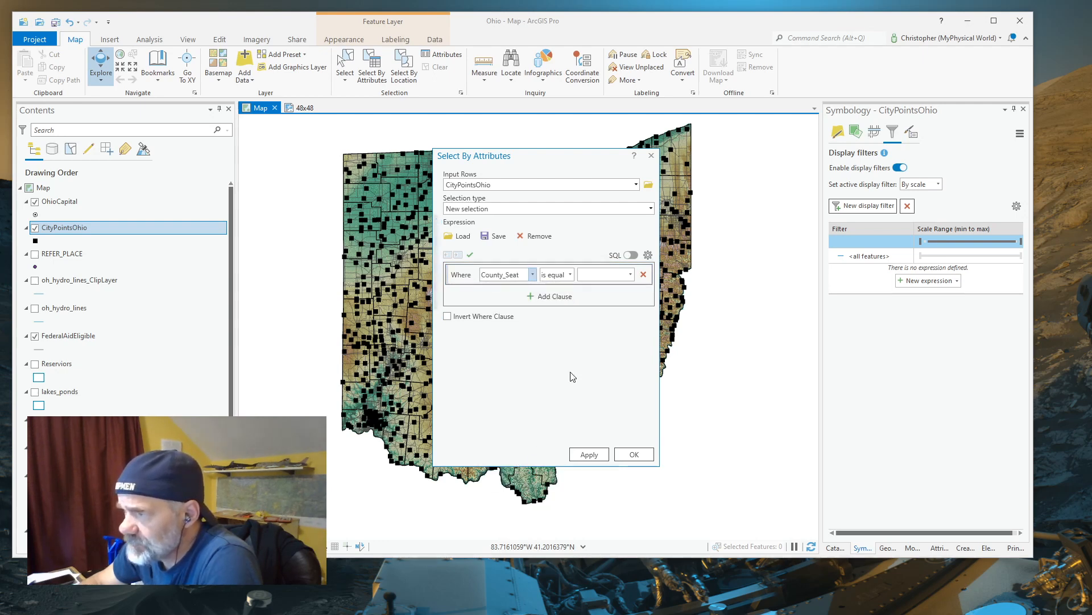
{"action": "left_click", "coordinate": [630, 276]}
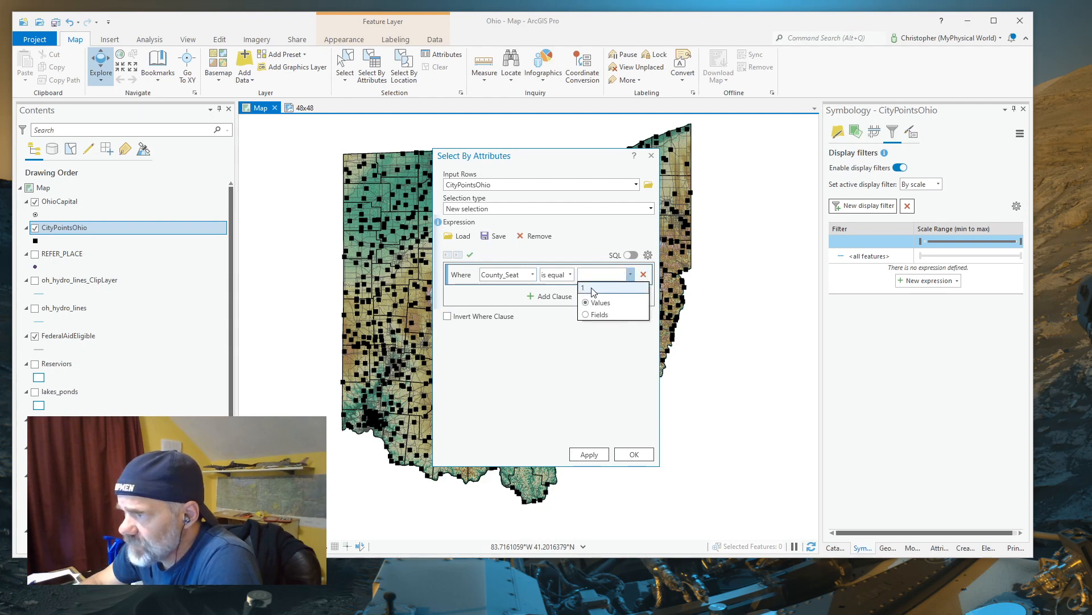
{"action": "left_click", "coordinate": [595, 300]}
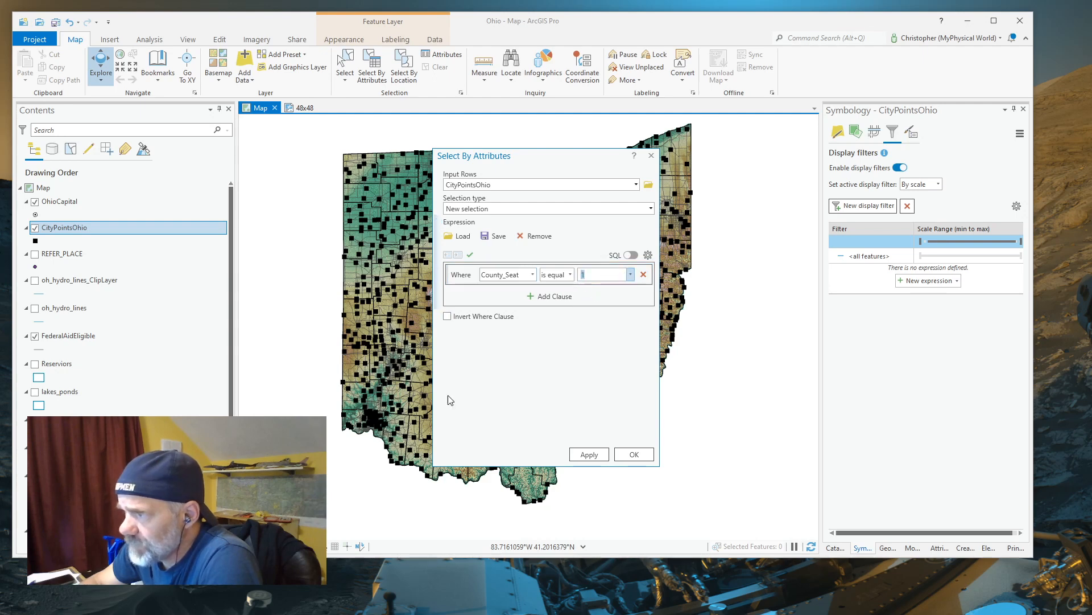
{"action": "left_click", "coordinate": [589, 455]}
{"action": "left_click", "coordinate": [632, 456]}
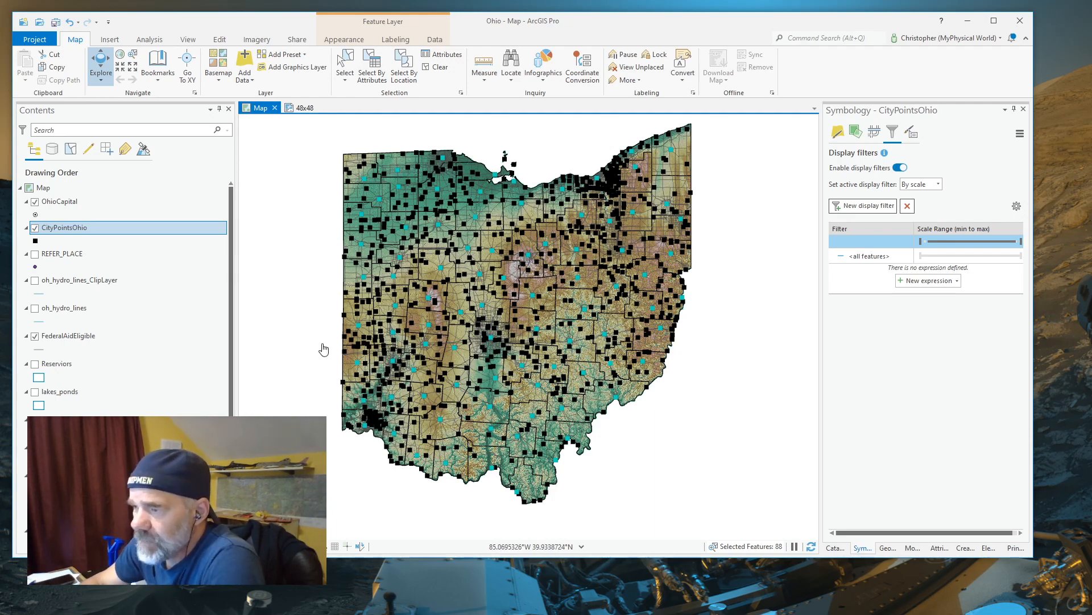
{"action": "right_click", "coordinate": [61, 232]}
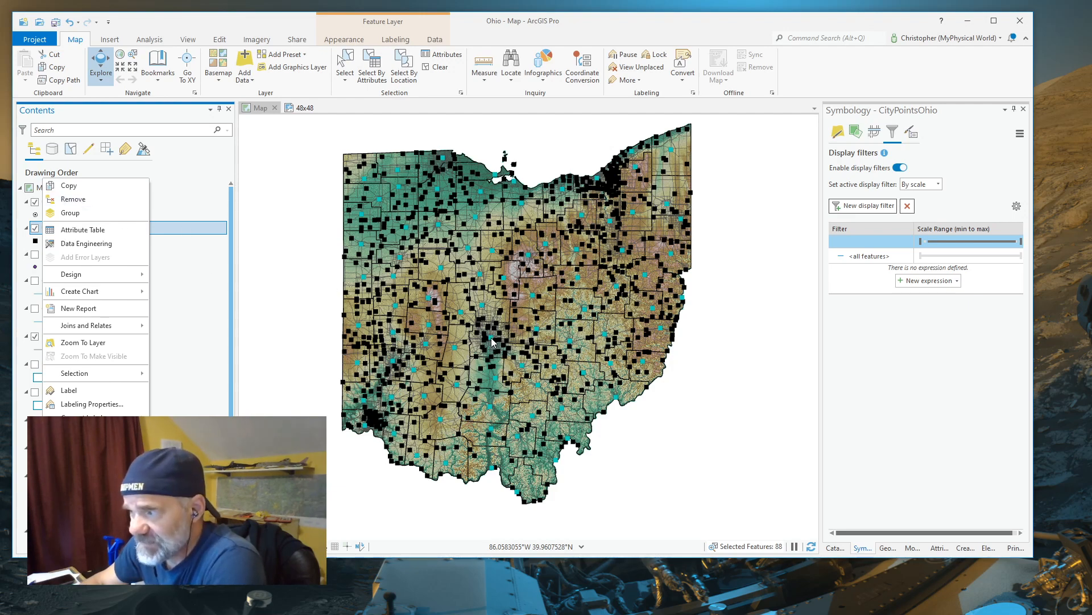
{"action": "left_click", "coordinate": [442, 68]}
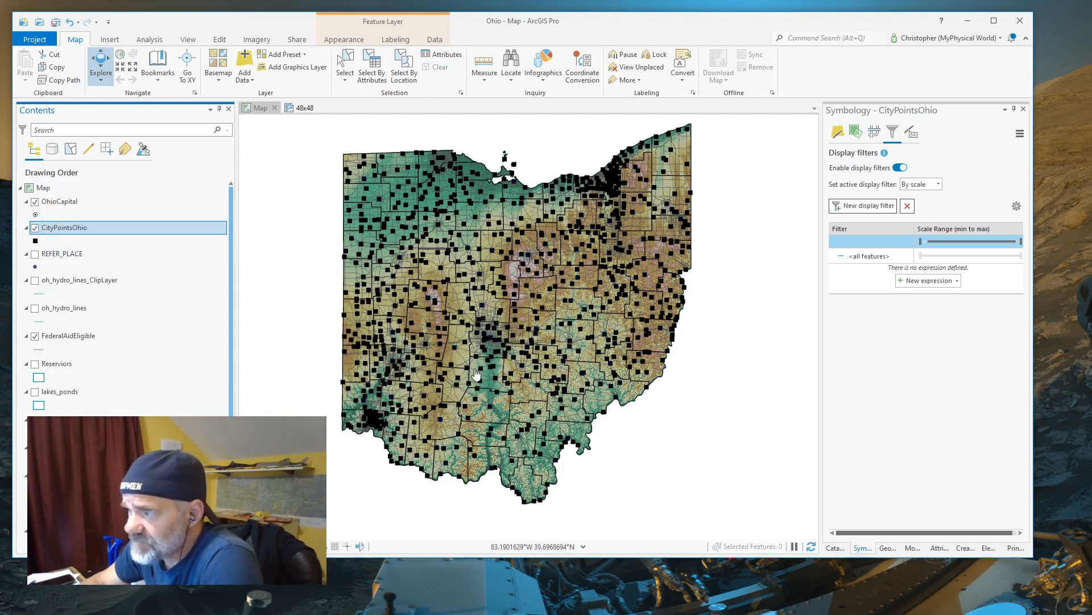
Start a new attribute selection on CityPointsOhio with the clause County_Seat is equal to 1
{"action": "left_click", "coordinate": [373, 69]}
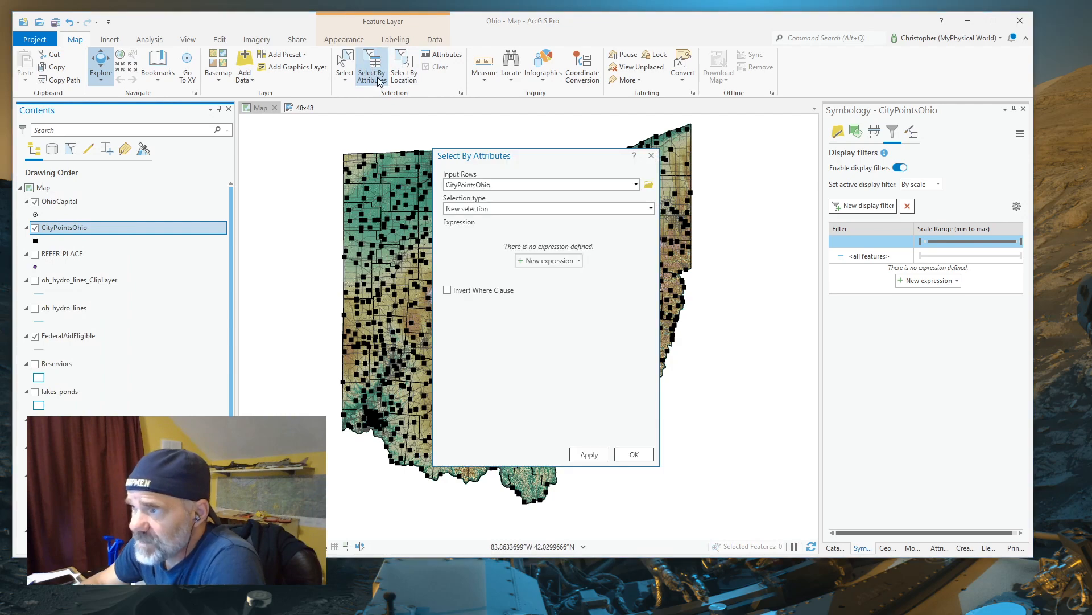
{"action": "left_click", "coordinate": [520, 260]}
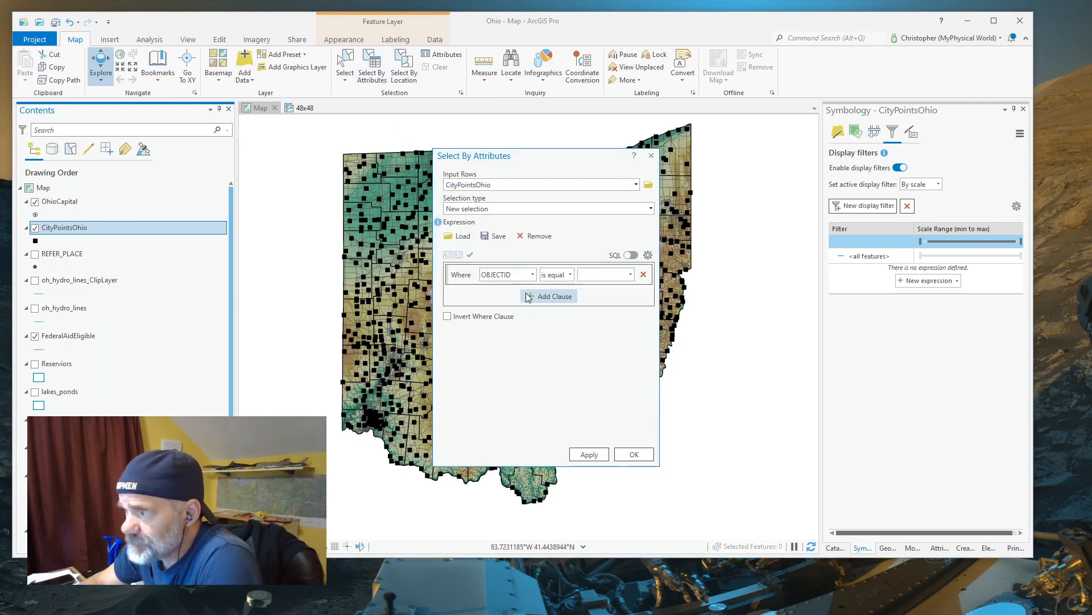
{"action": "left_click", "coordinate": [533, 275]}
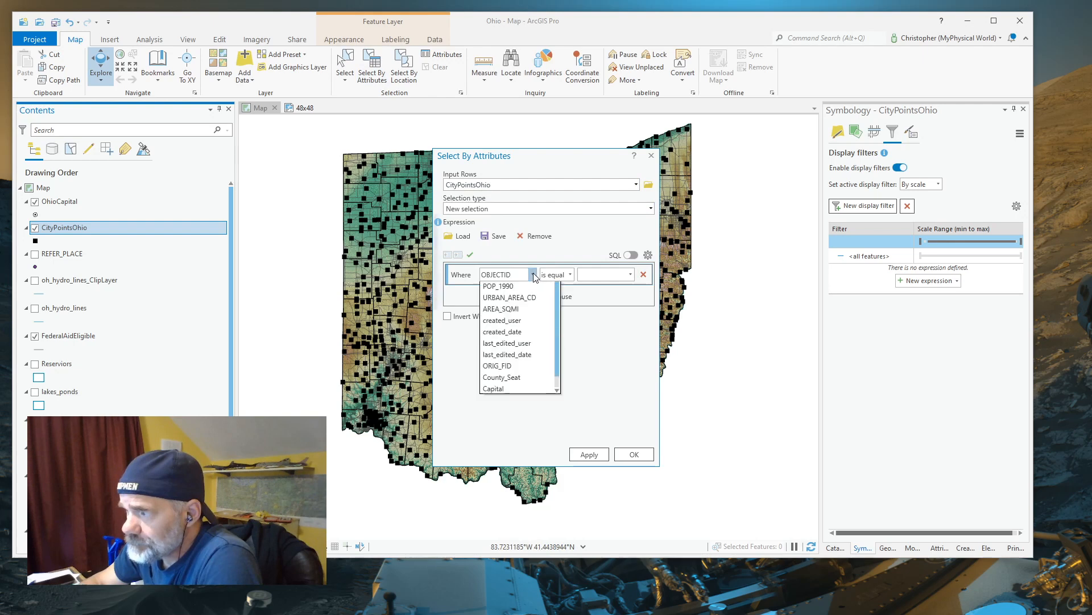
{"action": "left_click", "coordinate": [538, 454]}
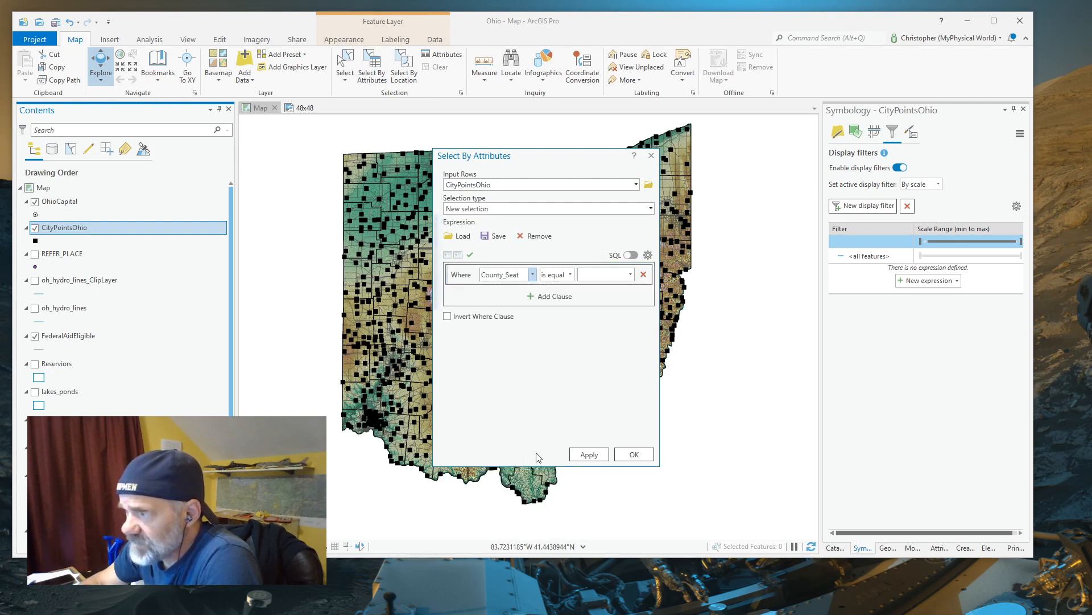
{"action": "left_click", "coordinate": [630, 274]}
{"action": "left_click", "coordinate": [602, 289]}
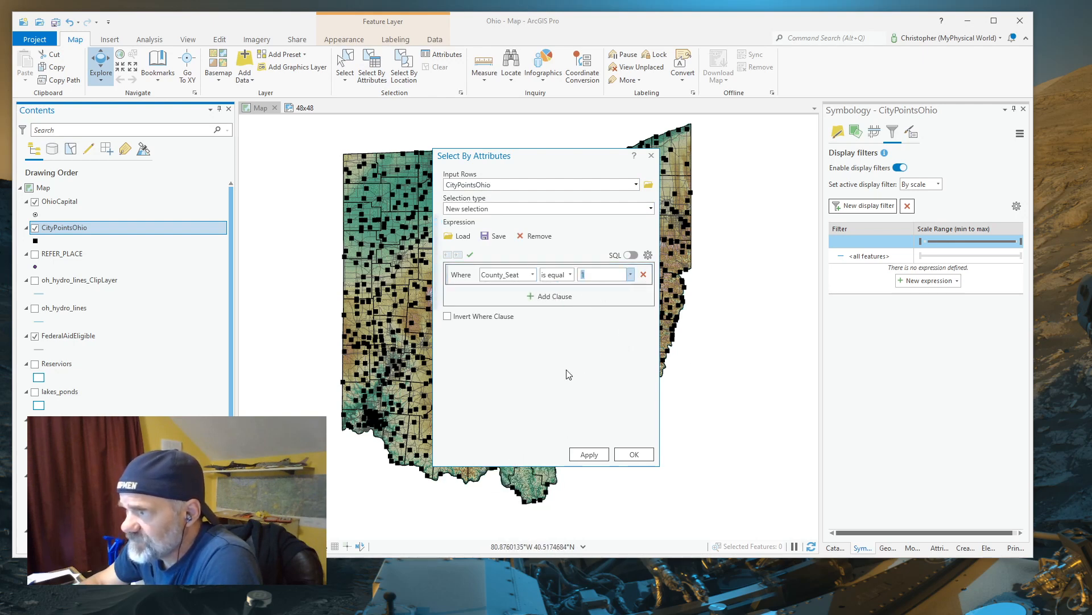
Add an And clause requiring Capital is null, and apply the selection to CityPointsOhio
{"action": "left_click", "coordinate": [528, 295]}
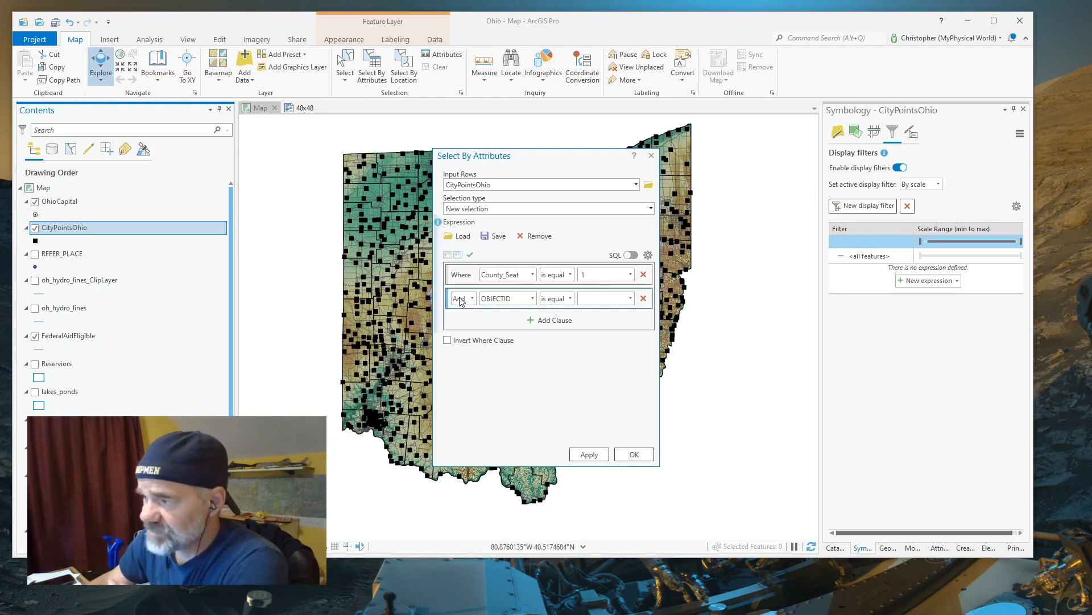
{"action": "left_click", "coordinate": [472, 298]}
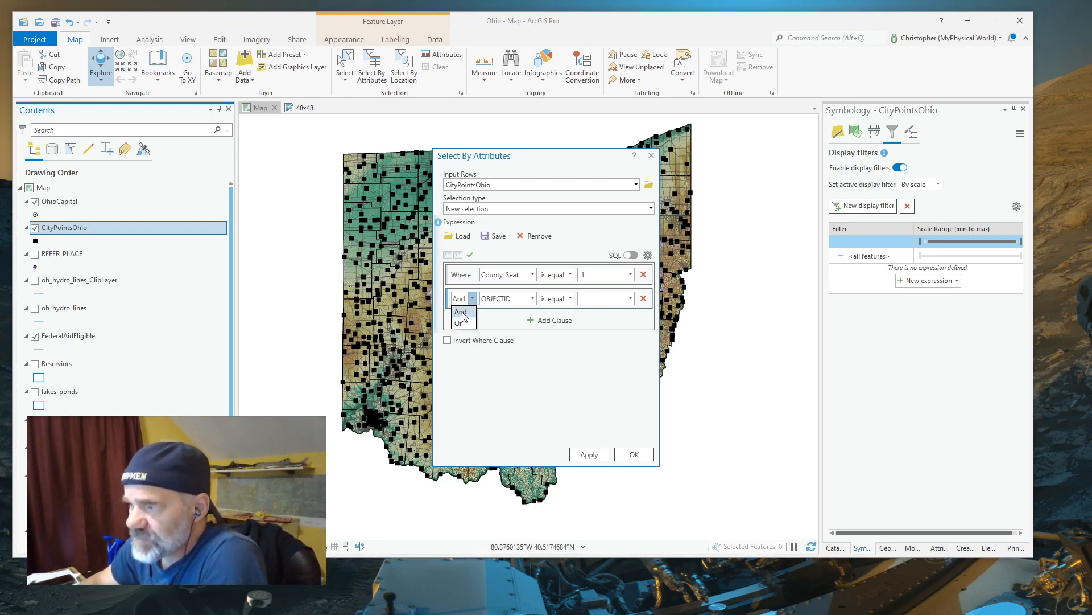
{"action": "left_click", "coordinate": [461, 313]}
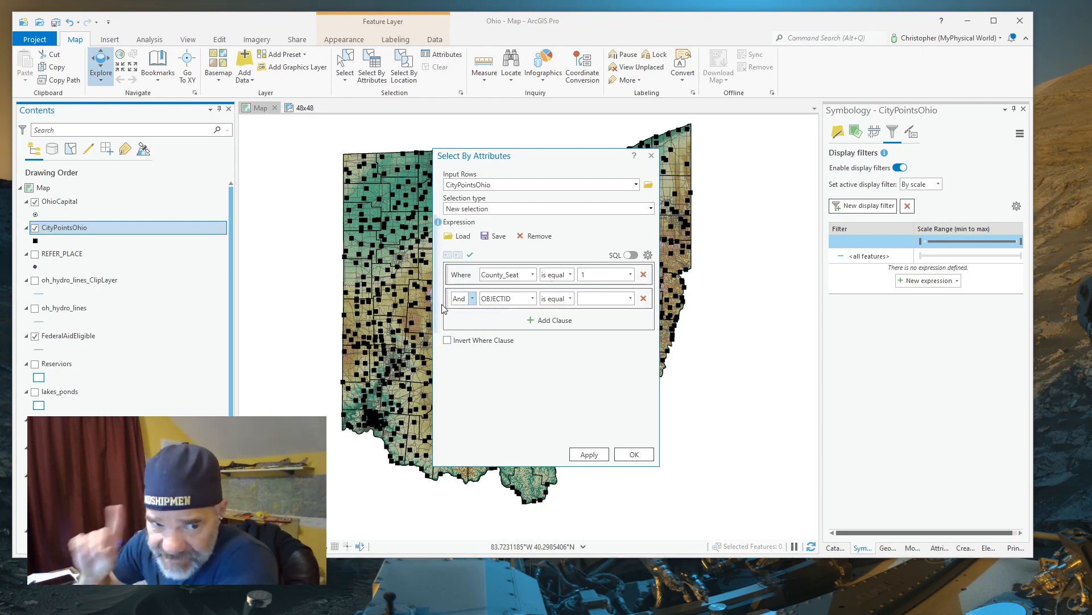
{"action": "left_click", "coordinate": [532, 298]}
{"action": "scroll", "coordinate": [516, 495], "scroll_direction": "down", "scroll_amount": 2}
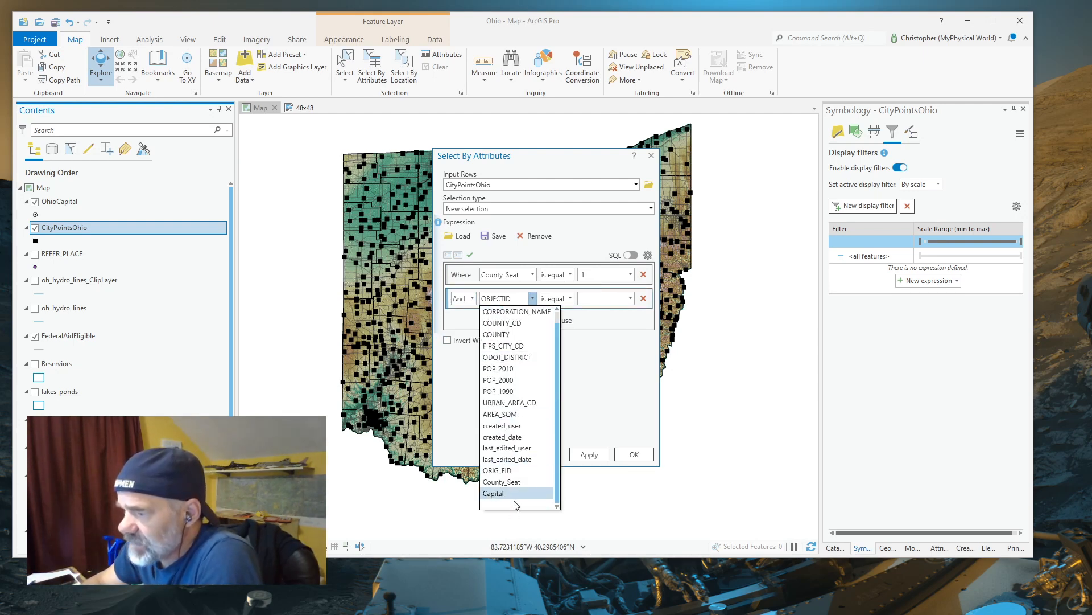
{"action": "left_click", "coordinate": [504, 493]}
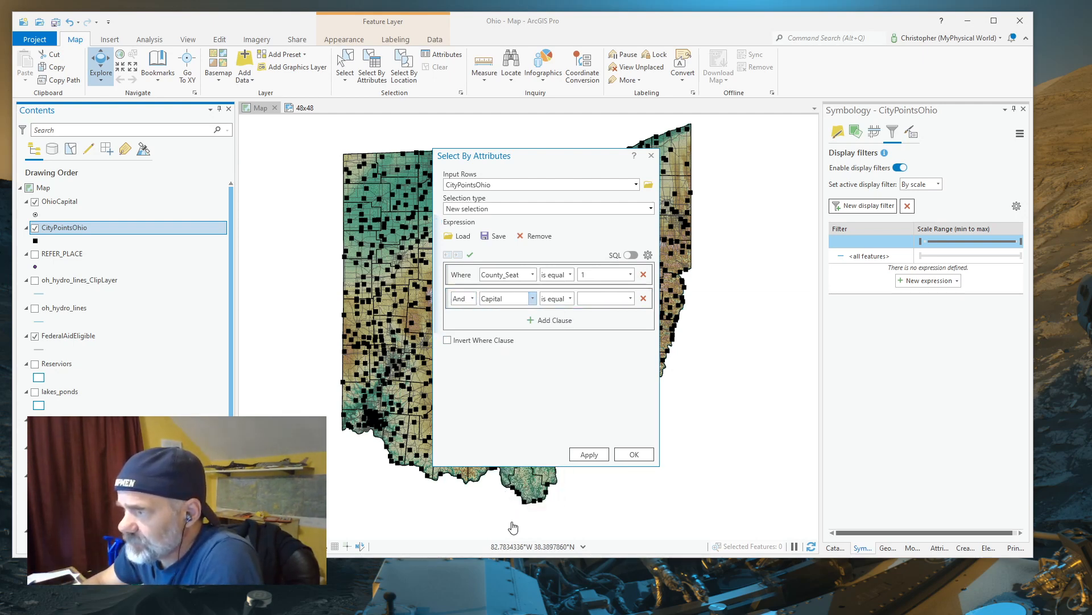
{"action": "left_click", "coordinate": [570, 299]}
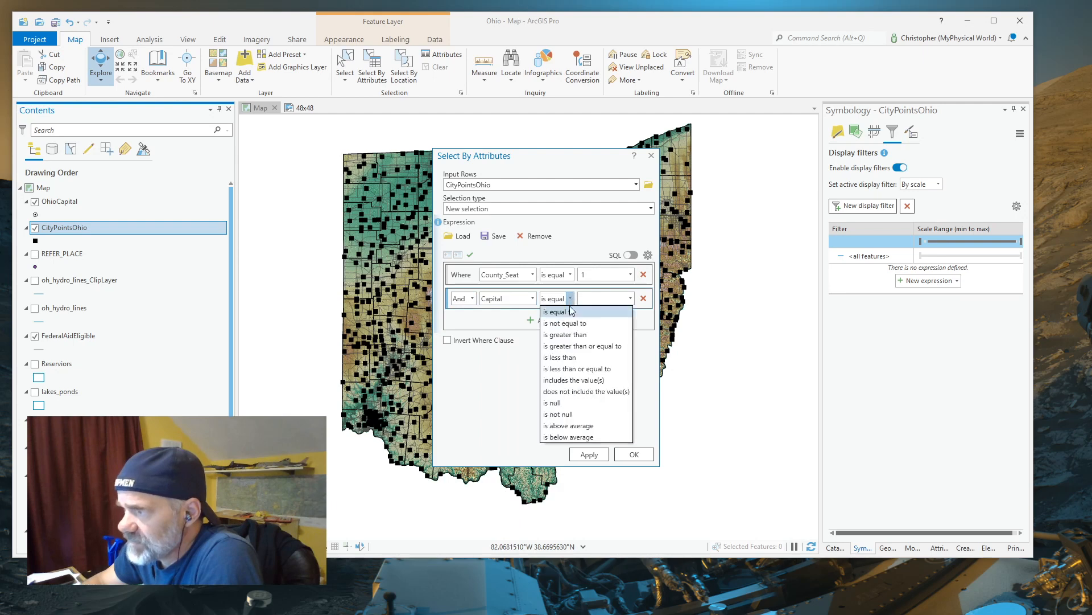
{"action": "left_click", "coordinate": [559, 403]}
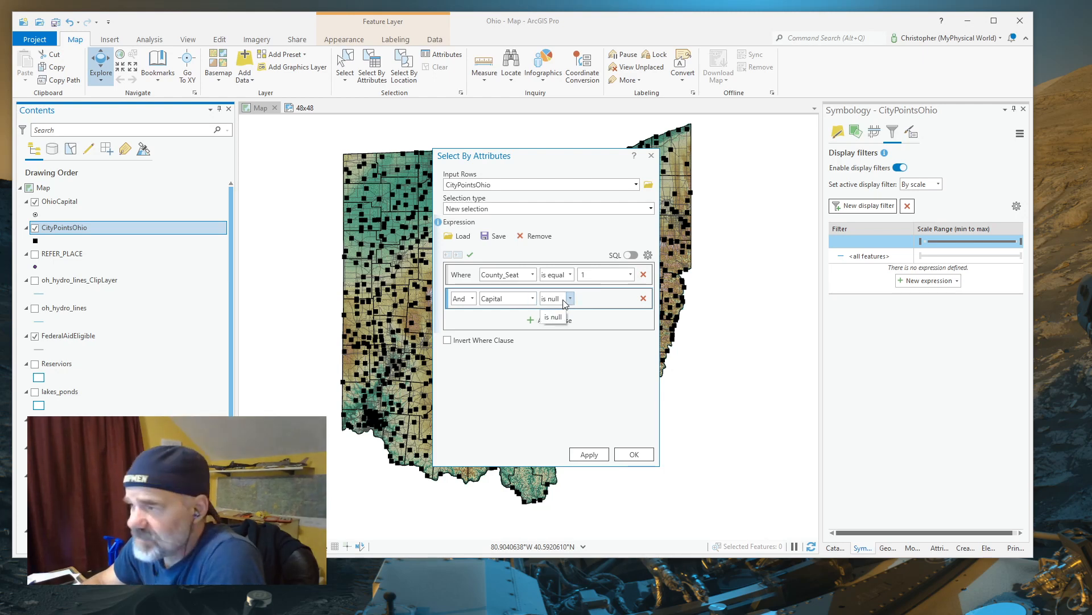
{"action": "left_click", "coordinate": [590, 454]}
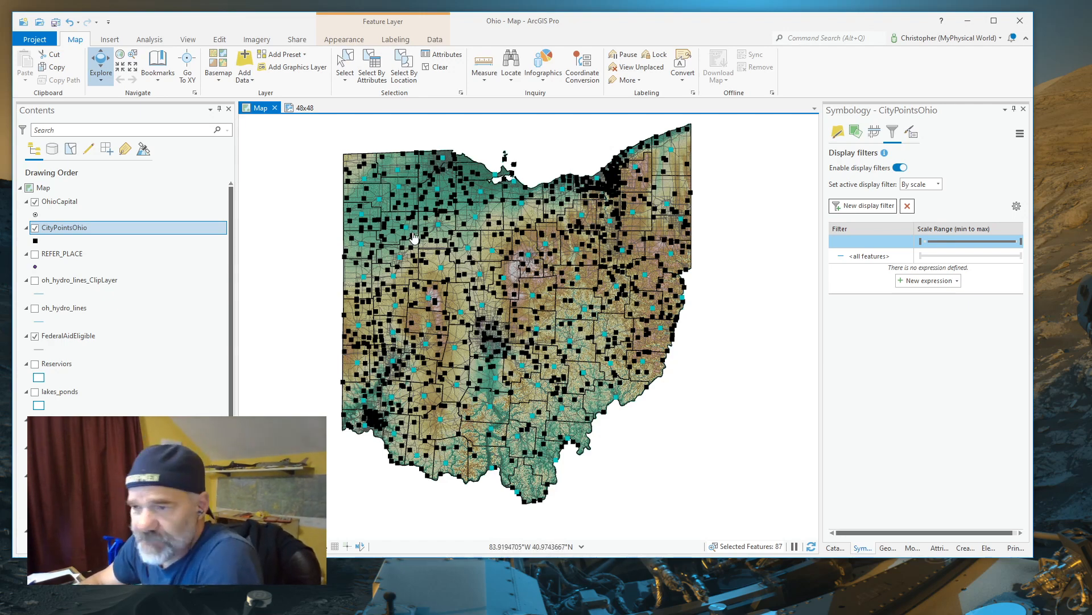
Export the selected CityPointsOhio features to Default.gdb as OhioCountySeats, and clear the selection on CityPointsOhio
{"action": "right_click", "coordinate": [81, 229]}
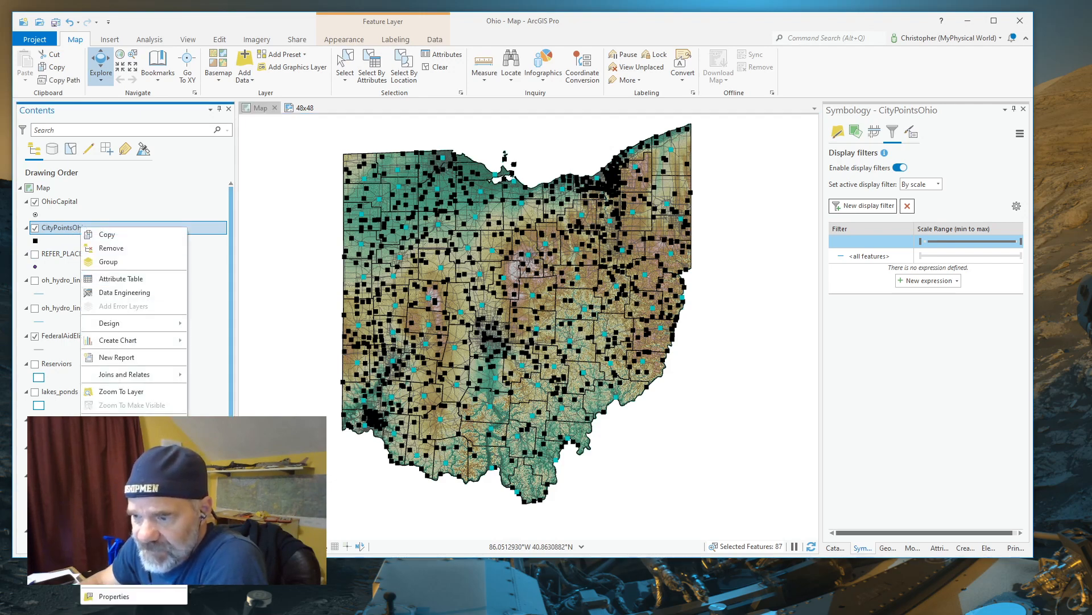
{"action": "left_click", "coordinate": [228, 534]}
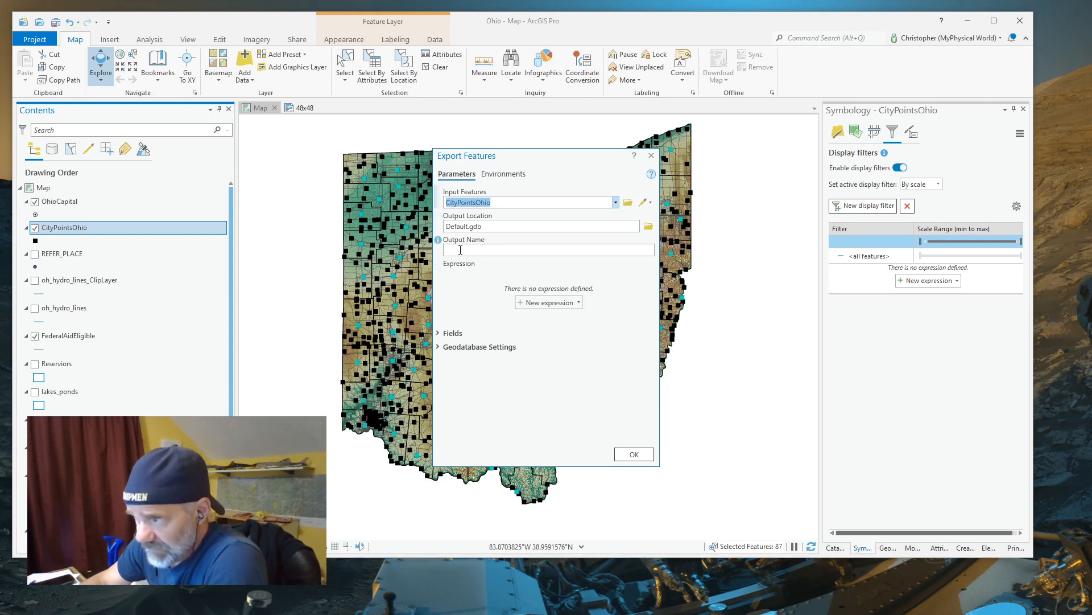
{"action": "left_click", "coordinate": [461, 251]}
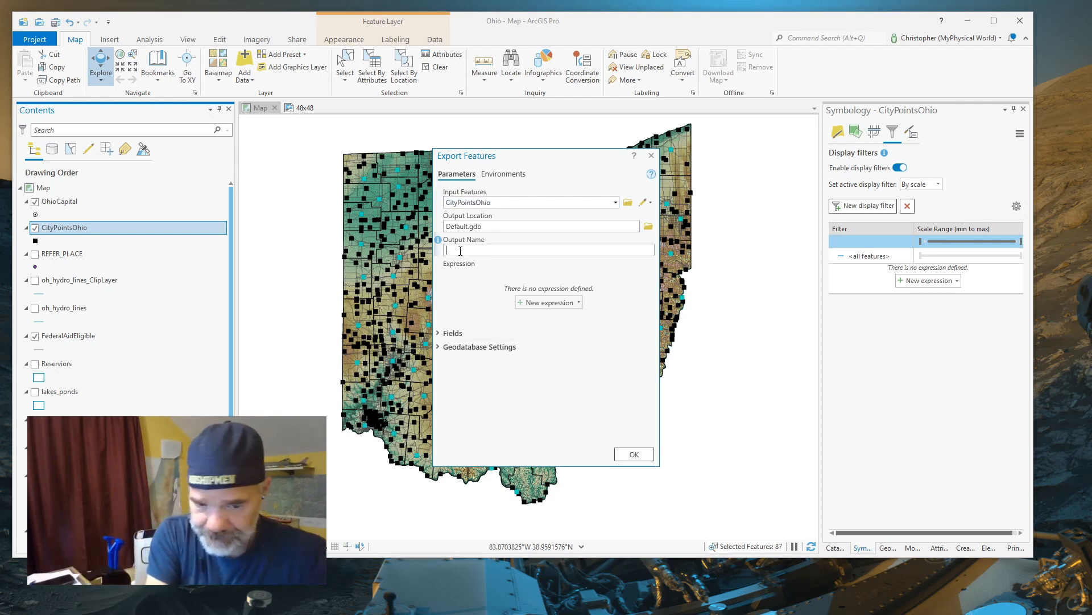
{"action": "type", "text": "CountySeats"}
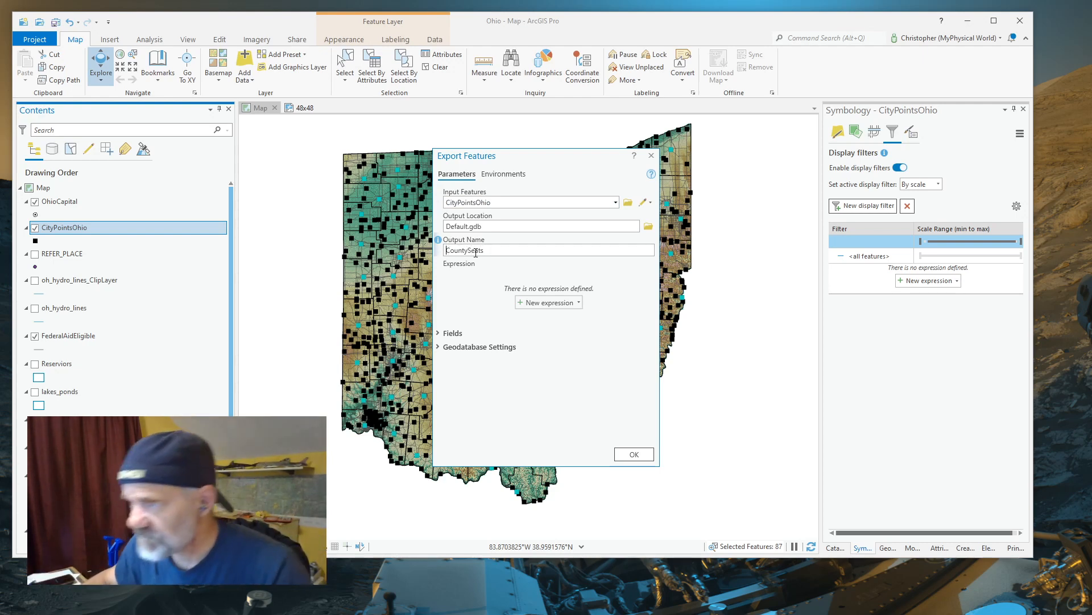
{"action": "type", "text": "Ohi"}
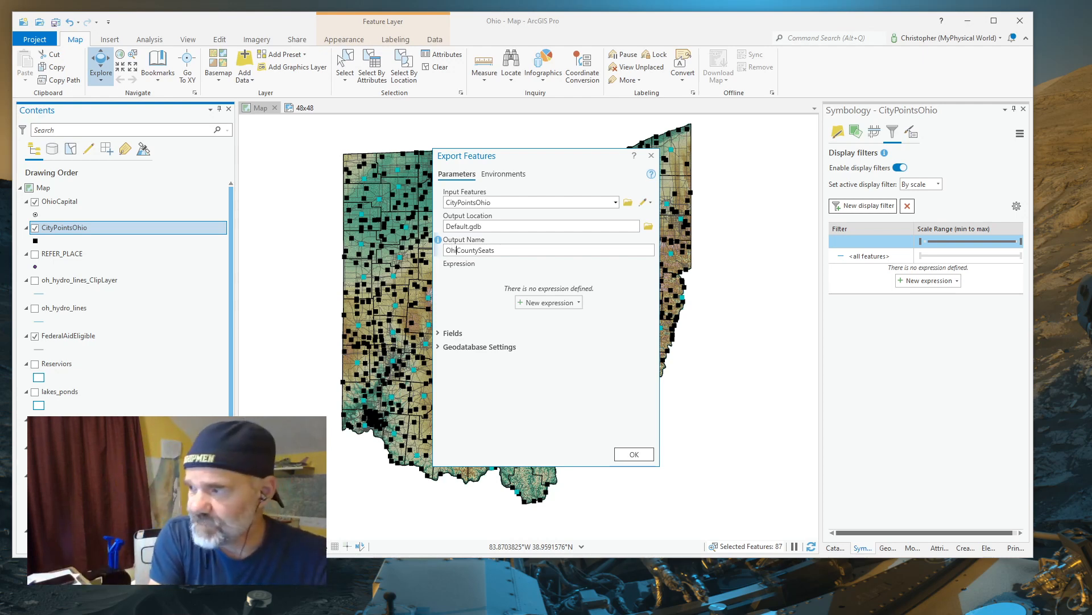
{"action": "type", "text": "o"}
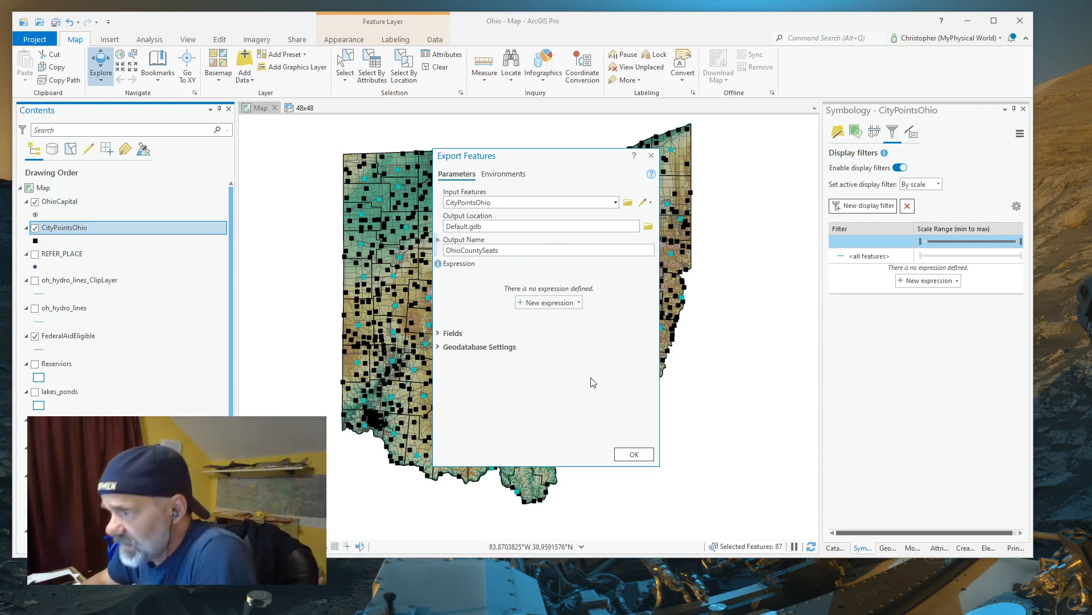
{"action": "left_click", "coordinate": [634, 455]}
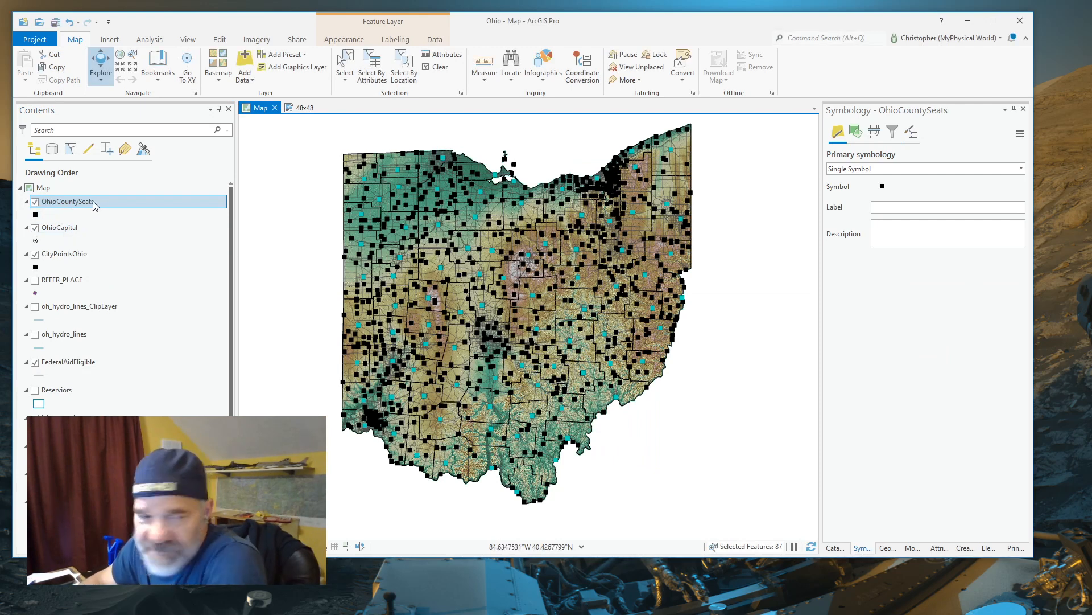
{"action": "left_click", "coordinate": [66, 255]}
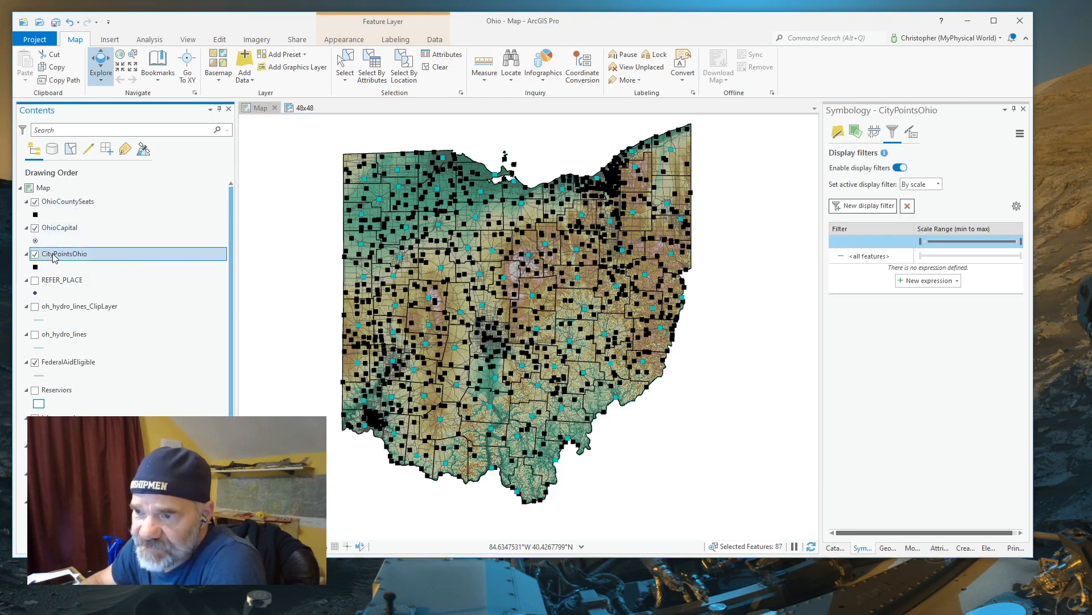
{"action": "left_click", "coordinate": [439, 69]}
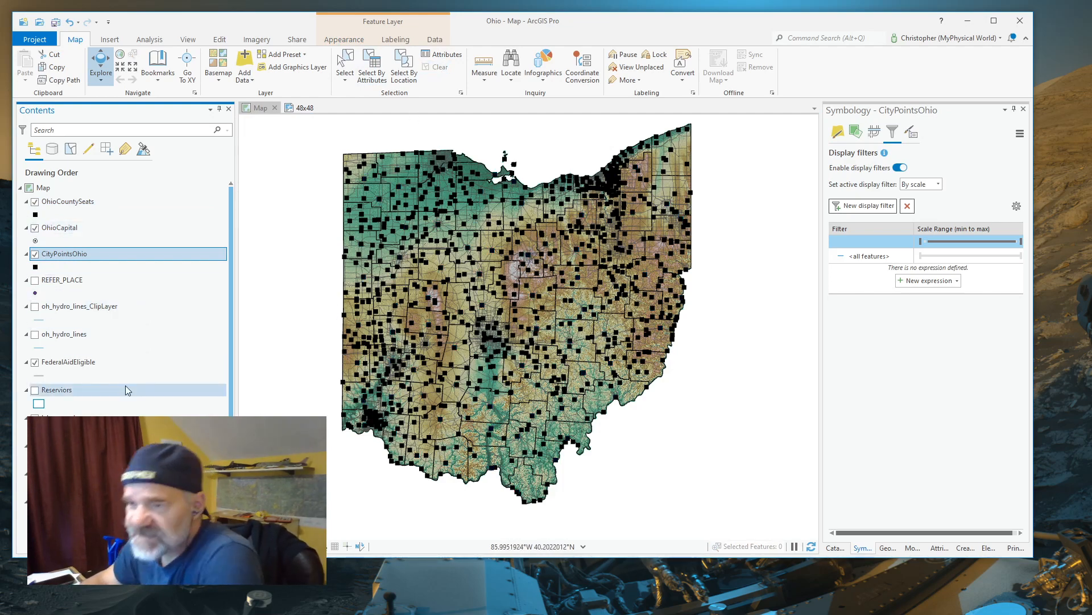
Change the OhioCapital layer's point symbol to the black Star 1 from the ArcGIS 2D style
{"action": "left_click", "coordinate": [36, 241]}
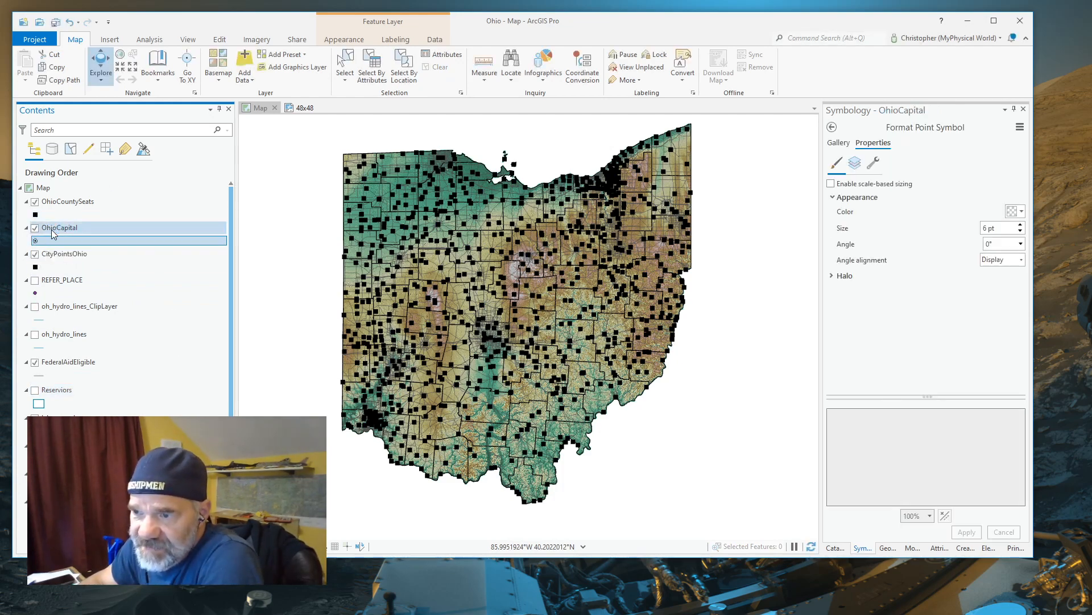
{"action": "left_click", "coordinate": [55, 229]}
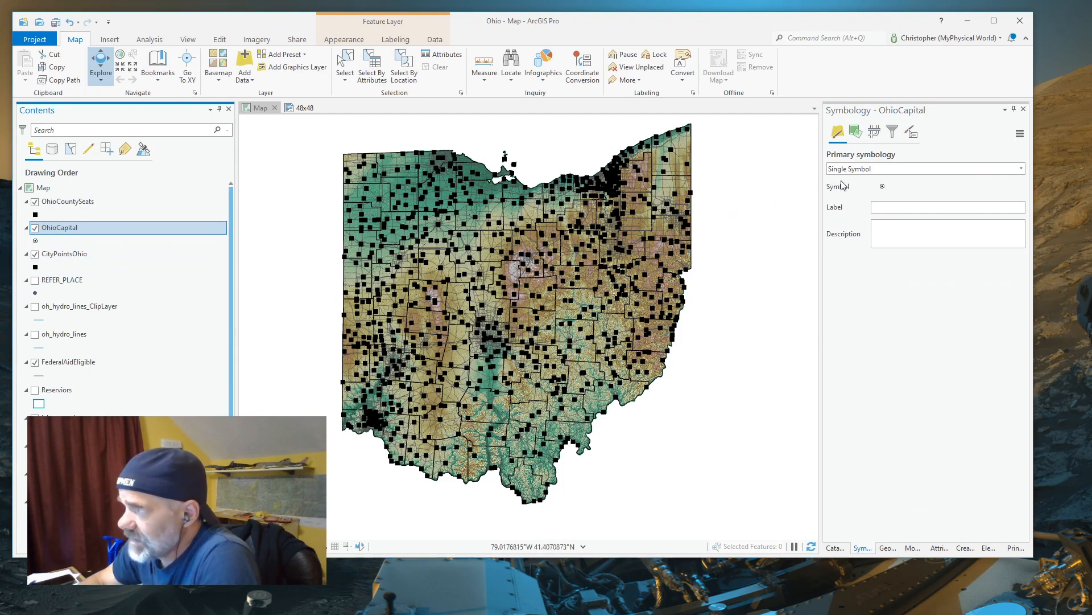
{"action": "left_click", "coordinate": [882, 187]}
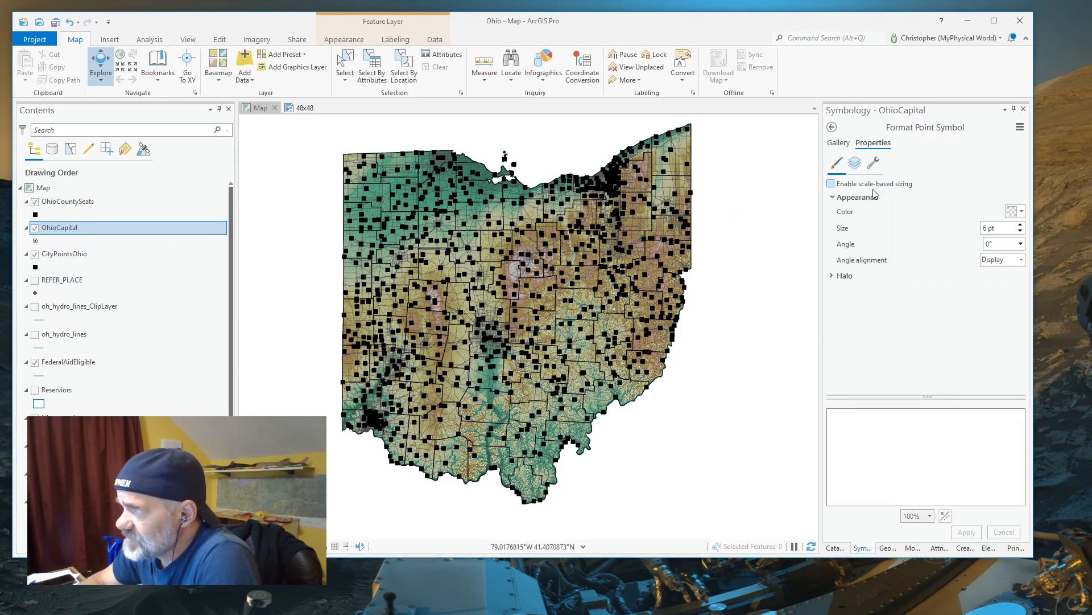
{"action": "left_click", "coordinate": [839, 142]}
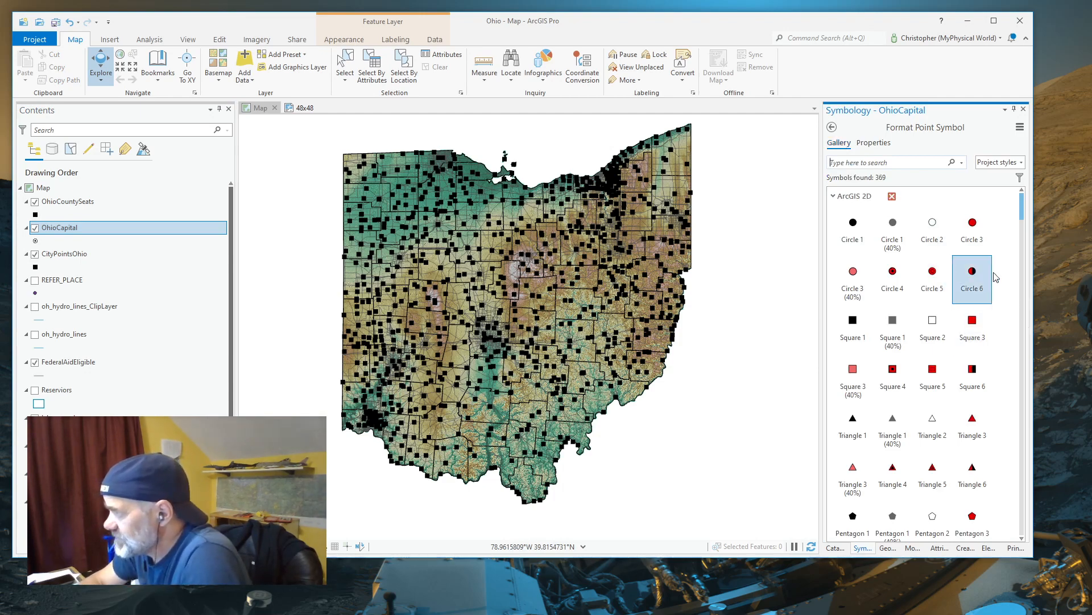
{"action": "left_click_drag", "start_coordinate": [1022, 216], "coordinate": [1020, 248]}
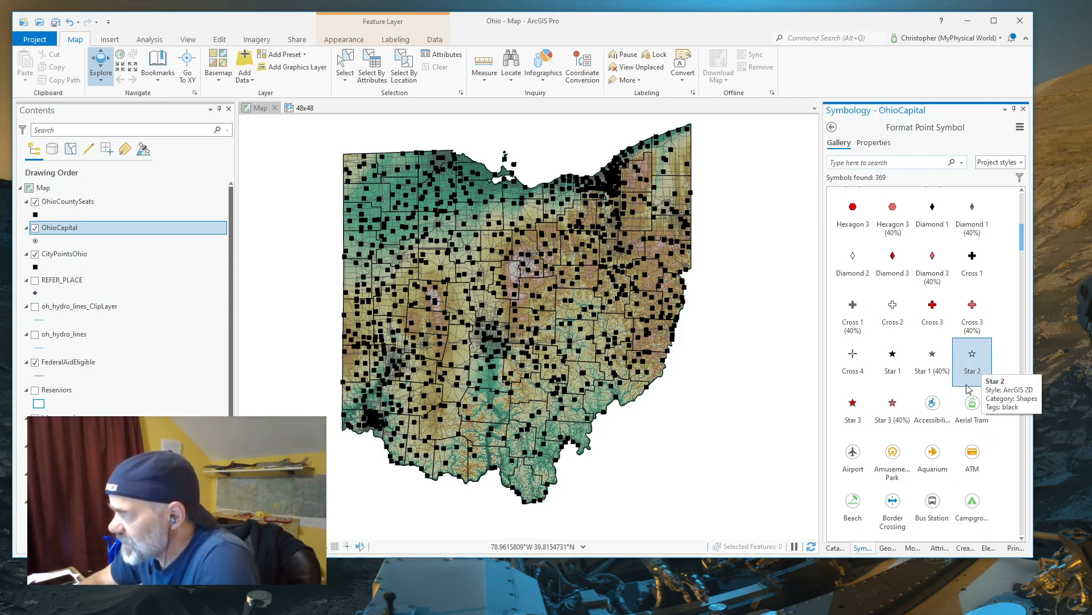
{"action": "left_click", "coordinate": [893, 356]}
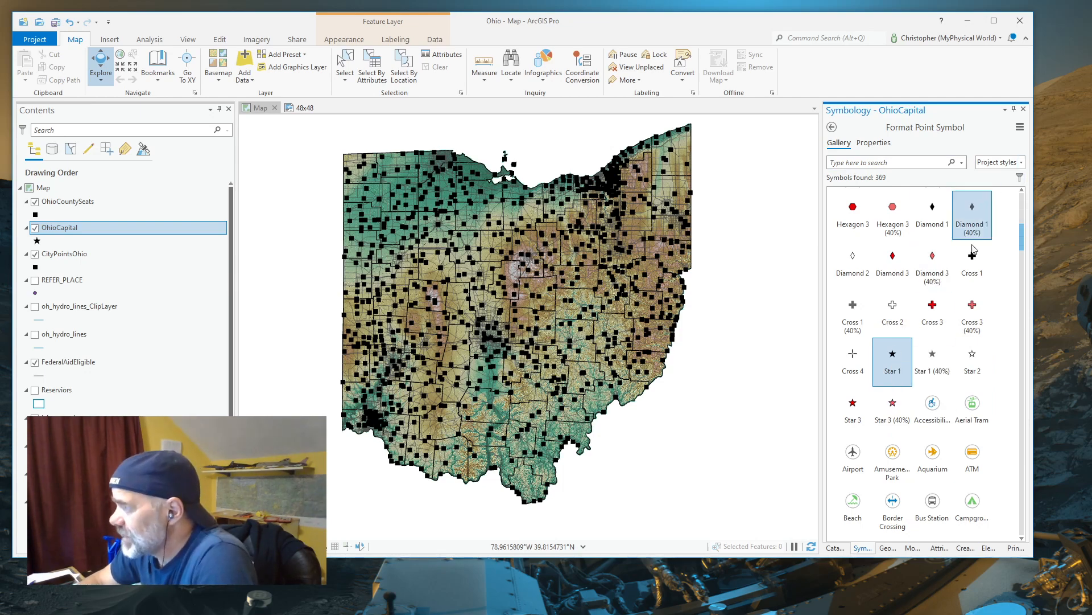
Set the OhioCapital star symbol's size to 12 pt and apply it
{"action": "left_click", "coordinate": [876, 143]}
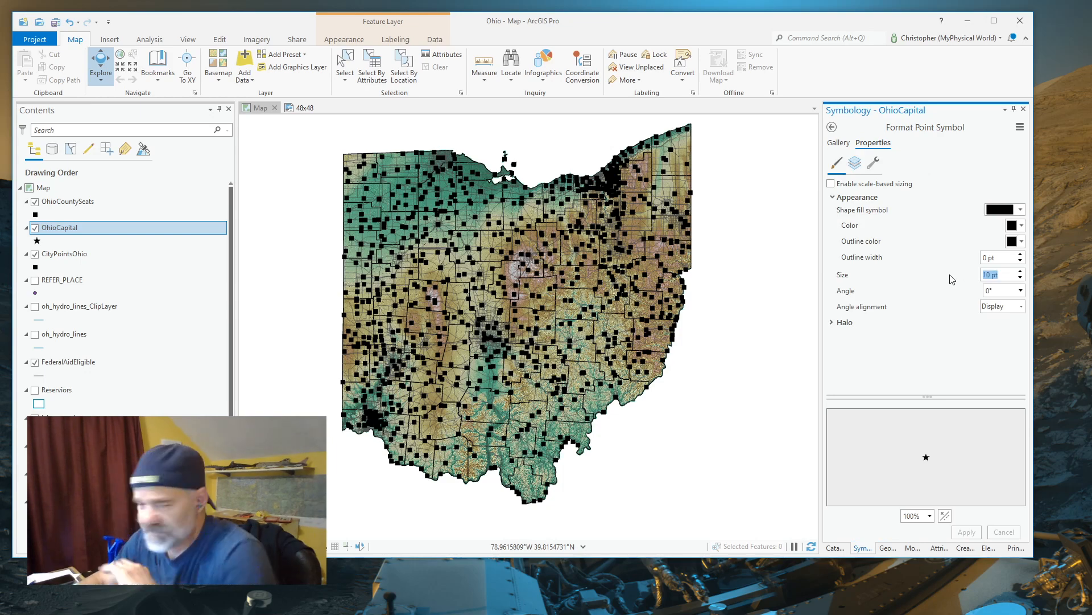
{"action": "type", "text": "12"}
{"action": "key", "text": "Return"}
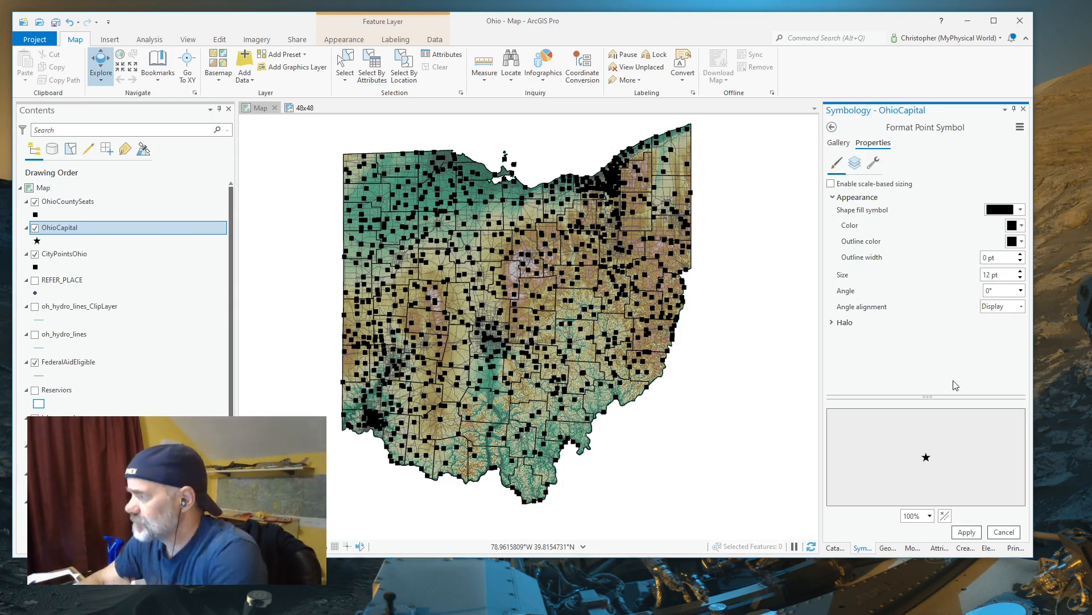
{"action": "left_click", "coordinate": [967, 532]}
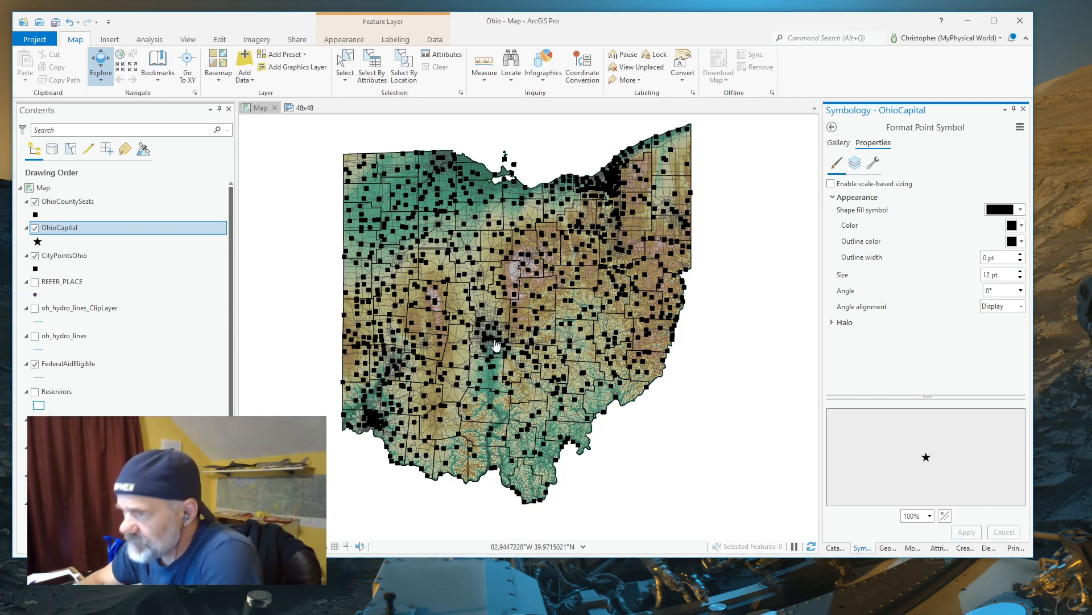
Hide the CityPointsOhio layer and inspect the capital star and county seat points on the map
{"action": "scroll", "coordinate": [488, 350], "scroll_direction": "up", "scroll_amount": 3}
{"action": "scroll", "coordinate": [494, 348], "scroll_direction": "up", "scroll_amount": 4}
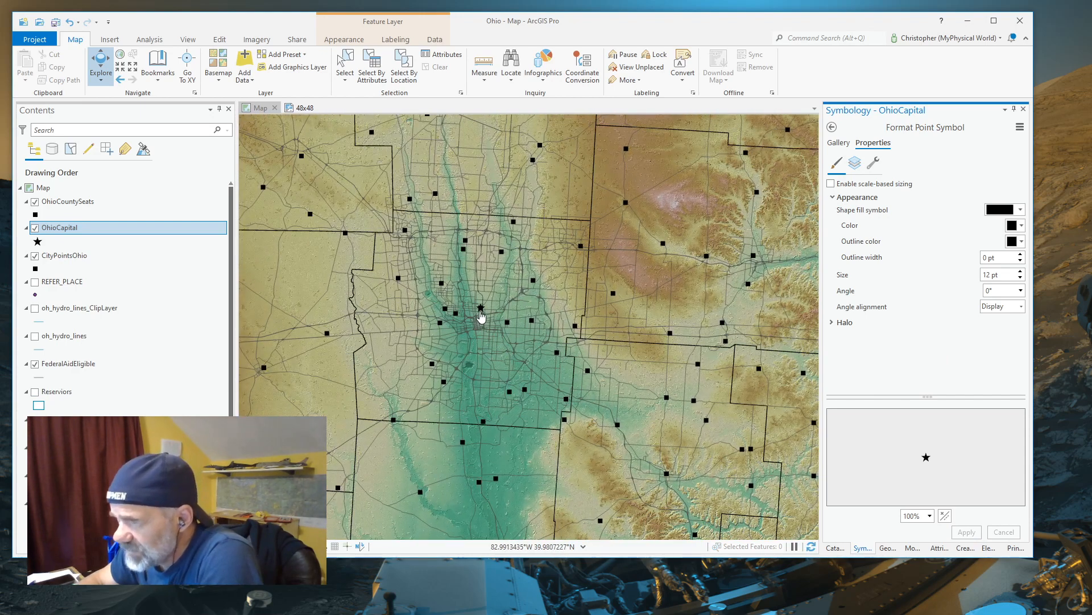
{"action": "scroll", "coordinate": [481, 312], "scroll_direction": "up", "scroll_amount": 3}
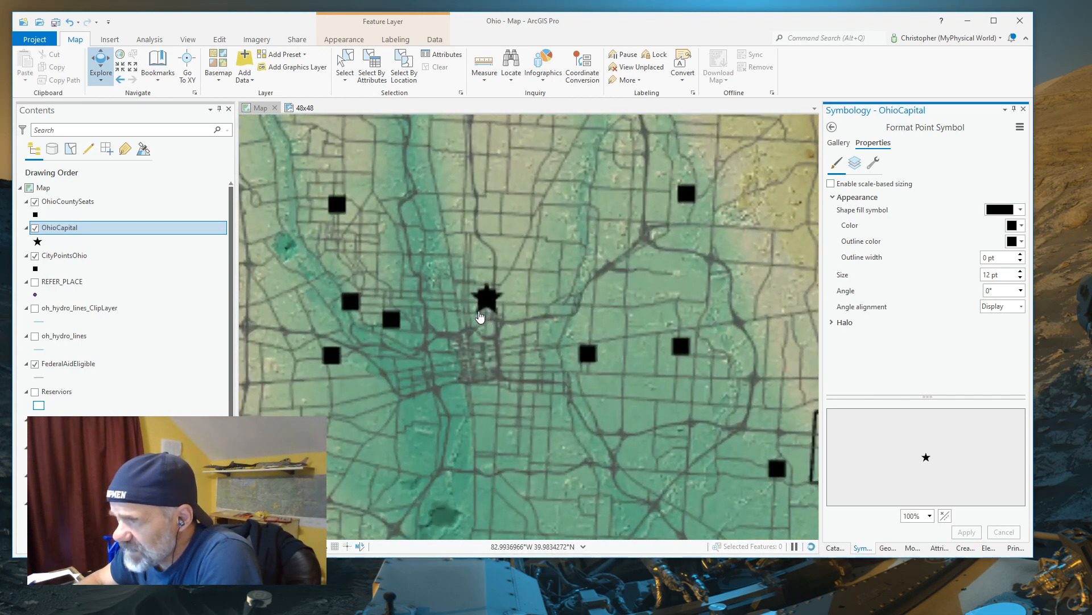
{"action": "scroll", "coordinate": [487, 305], "scroll_direction": "down", "scroll_amount": 3}
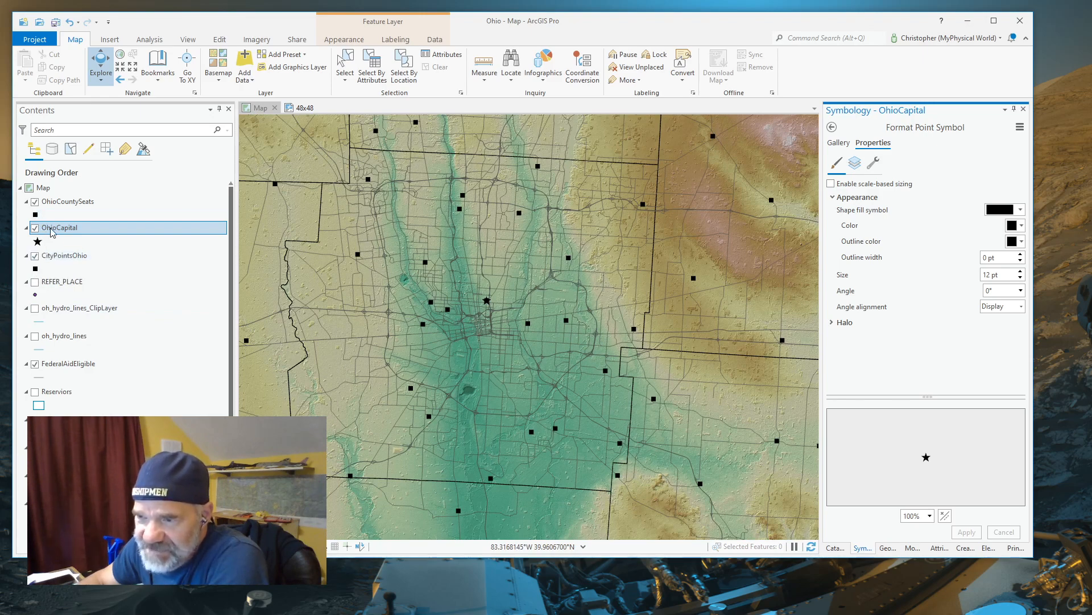
{"action": "left_click", "coordinate": [35, 256]}
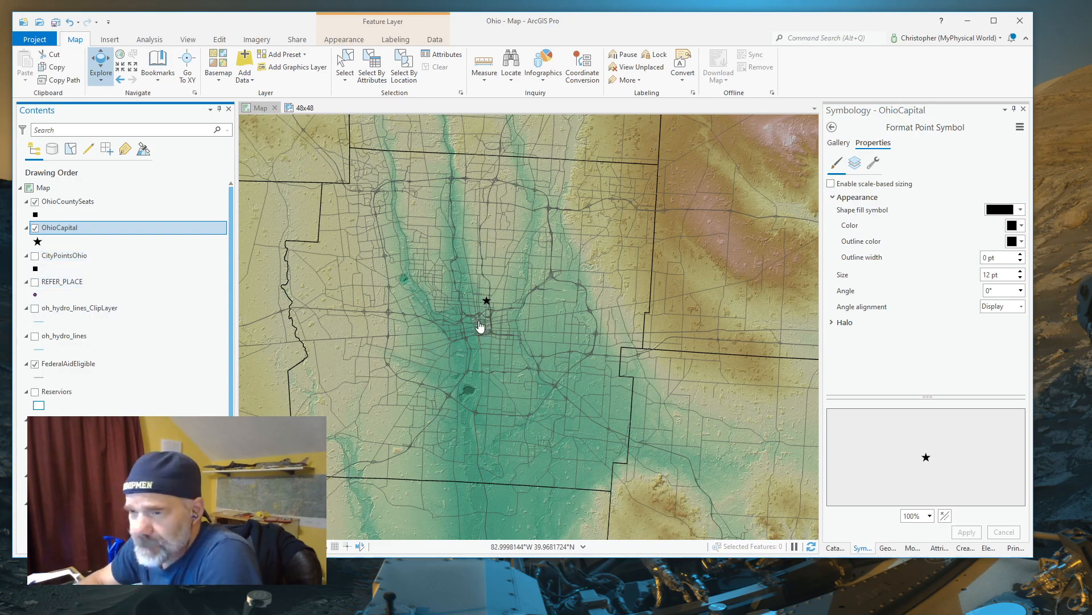
{"action": "scroll", "coordinate": [479, 326], "scroll_direction": "down", "scroll_amount": 5}
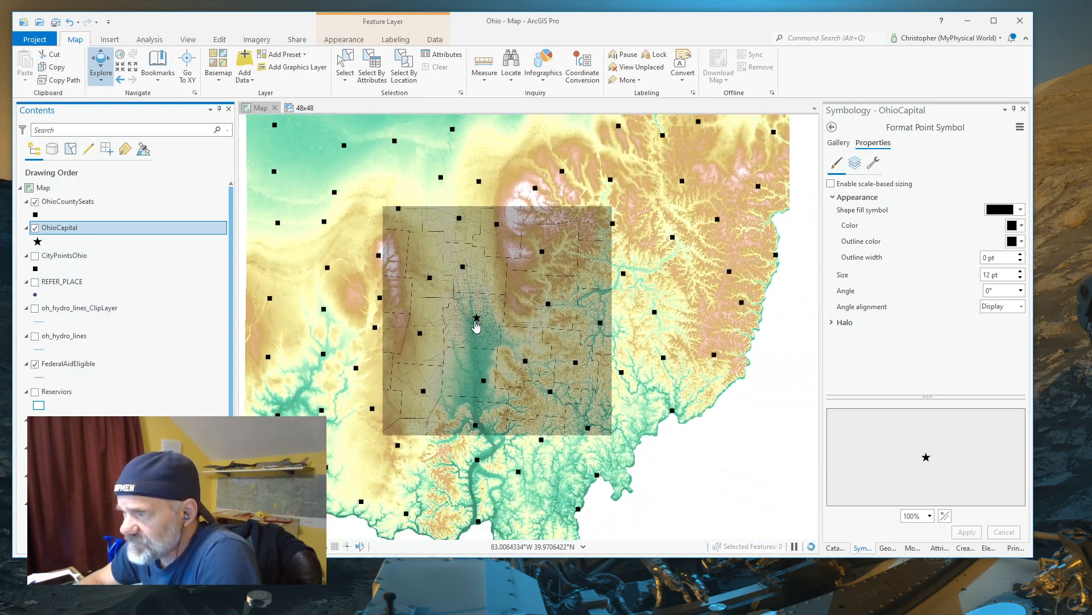
{"action": "scroll", "coordinate": [462, 344], "scroll_direction": "up", "scroll_amount": 3}
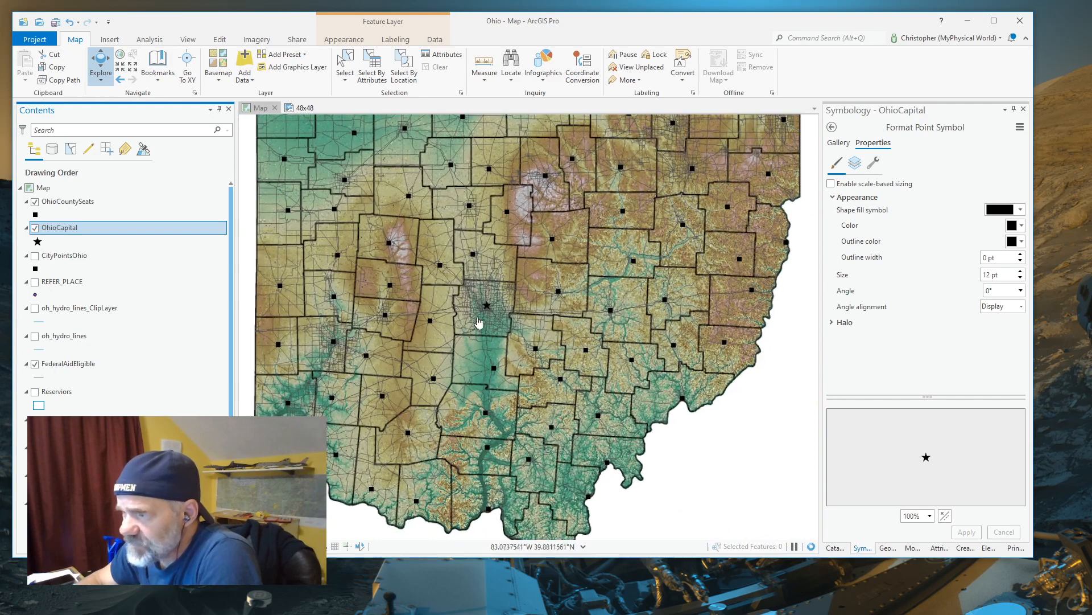
Change the OhioCountySeats layer's point symbol to Circle 4 from the ArcGIS 2D style
{"action": "left_click", "coordinate": [36, 216]}
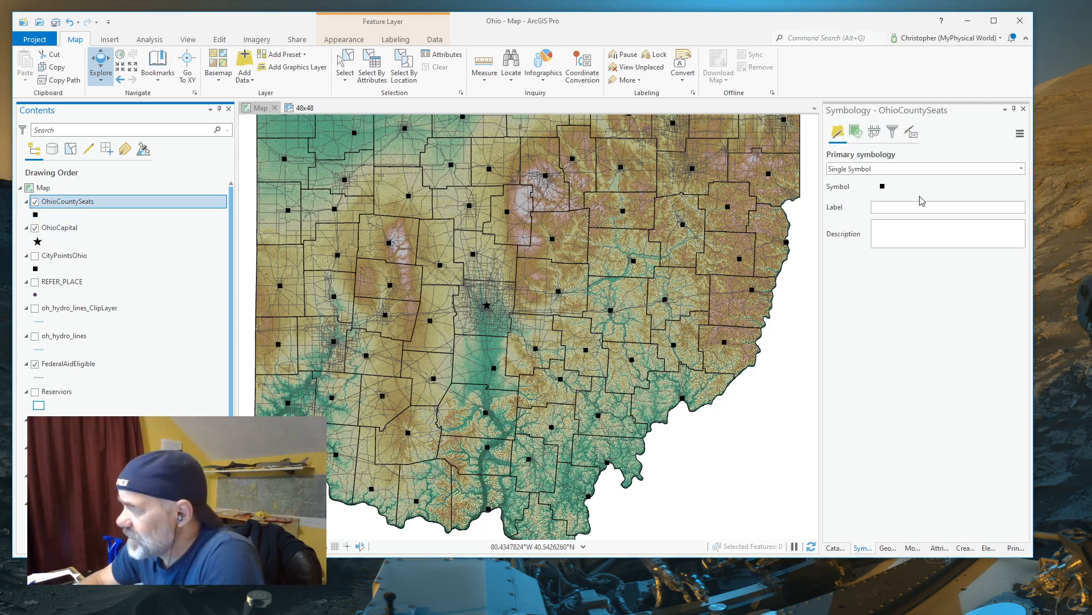
{"action": "left_click", "coordinate": [883, 186]}
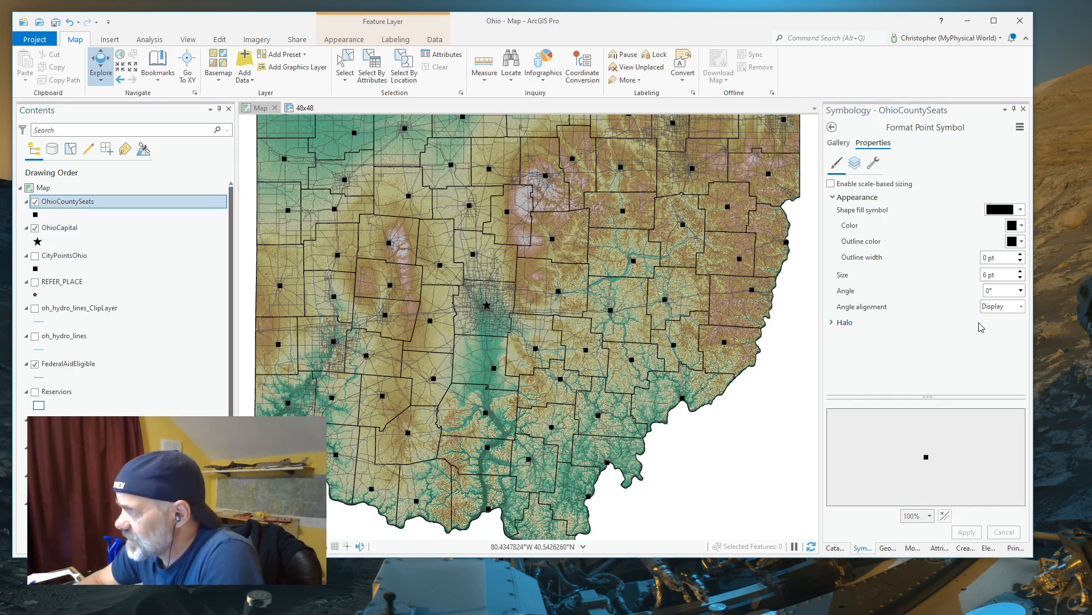
{"action": "left_click", "coordinate": [839, 143]}
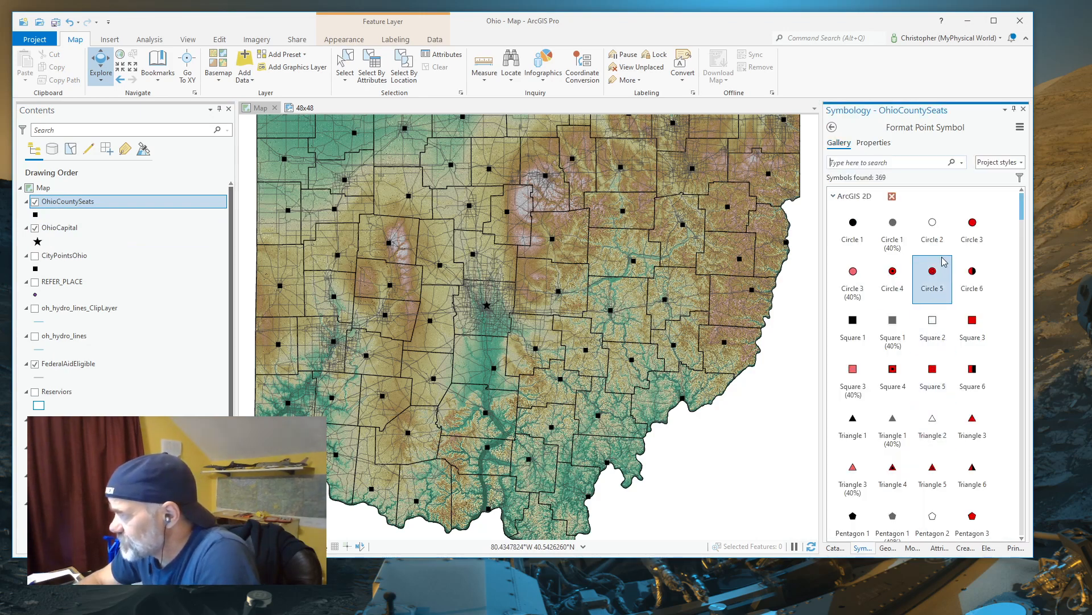
{"action": "left_click", "coordinate": [893, 273]}
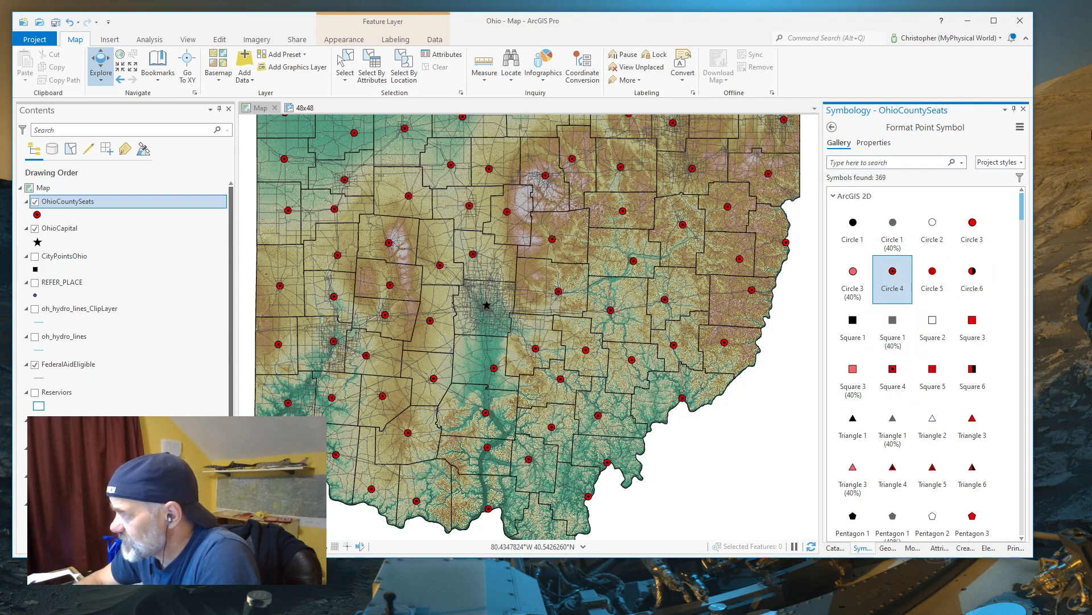
Set the OhioCountySeats circle symbol to no color and a size of 8 pt, and apply the changes
{"action": "left_click", "coordinate": [876, 143]}
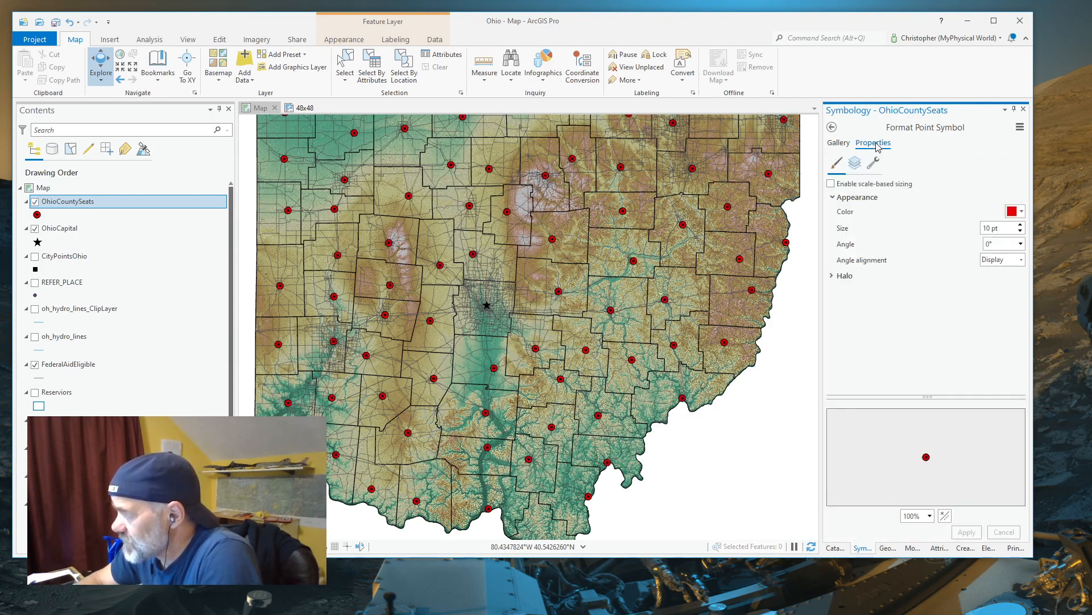
{"action": "left_click", "coordinate": [1024, 214]}
{"action": "left_click", "coordinate": [963, 226]}
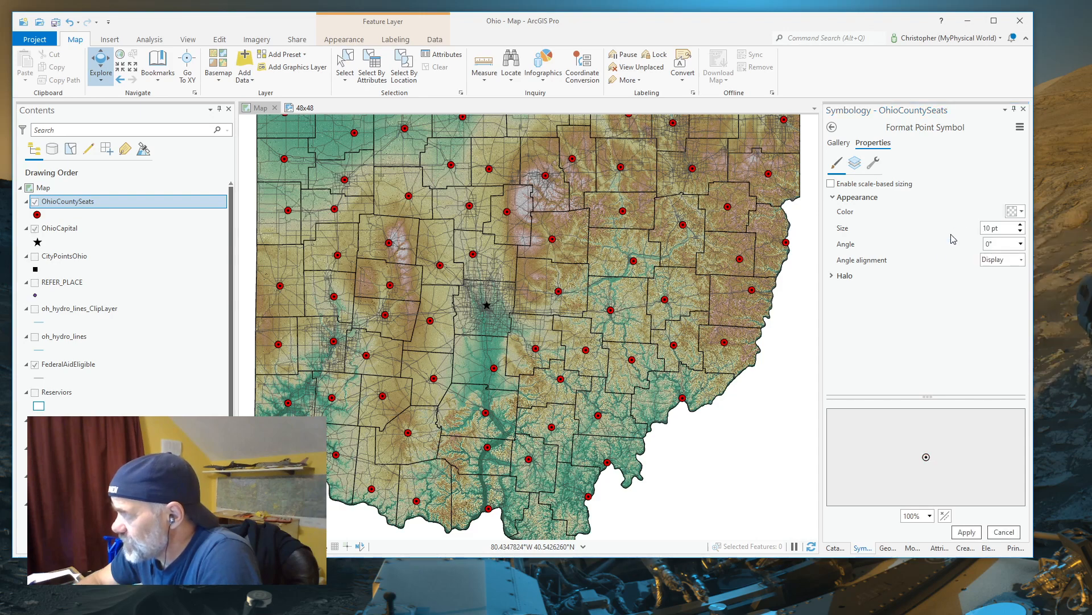
{"action": "left_click", "coordinate": [1002, 228]}
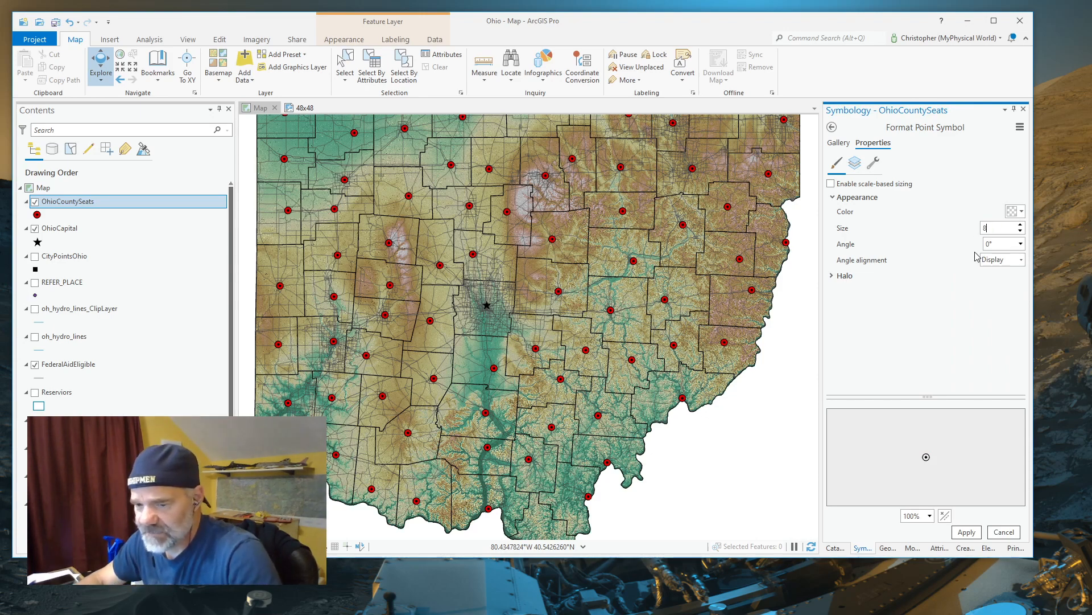
{"action": "key", "text": "Return"}
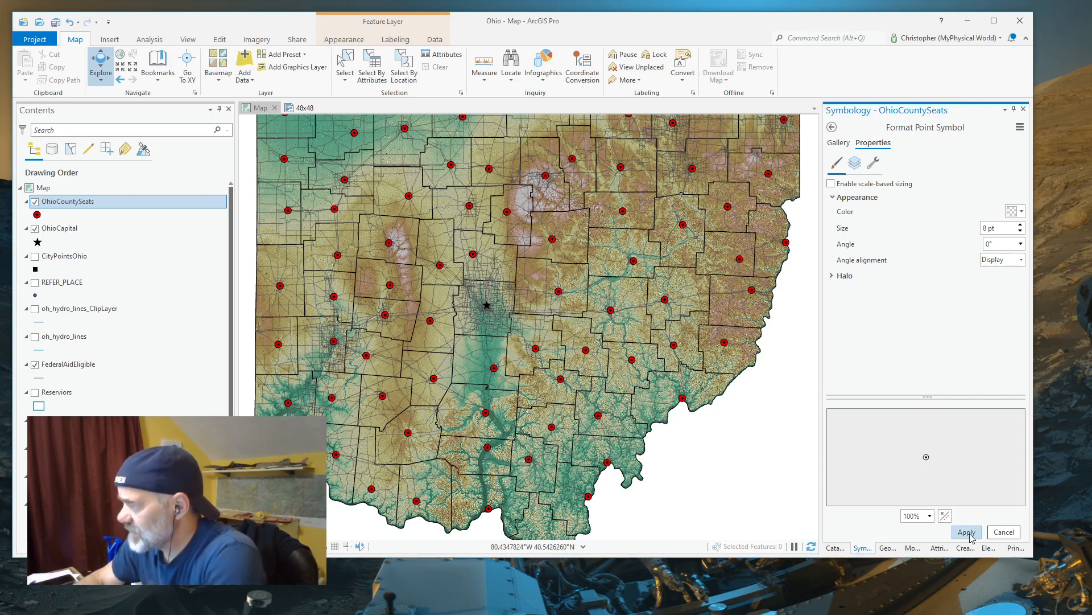
{"action": "left_click", "coordinate": [969, 532]}
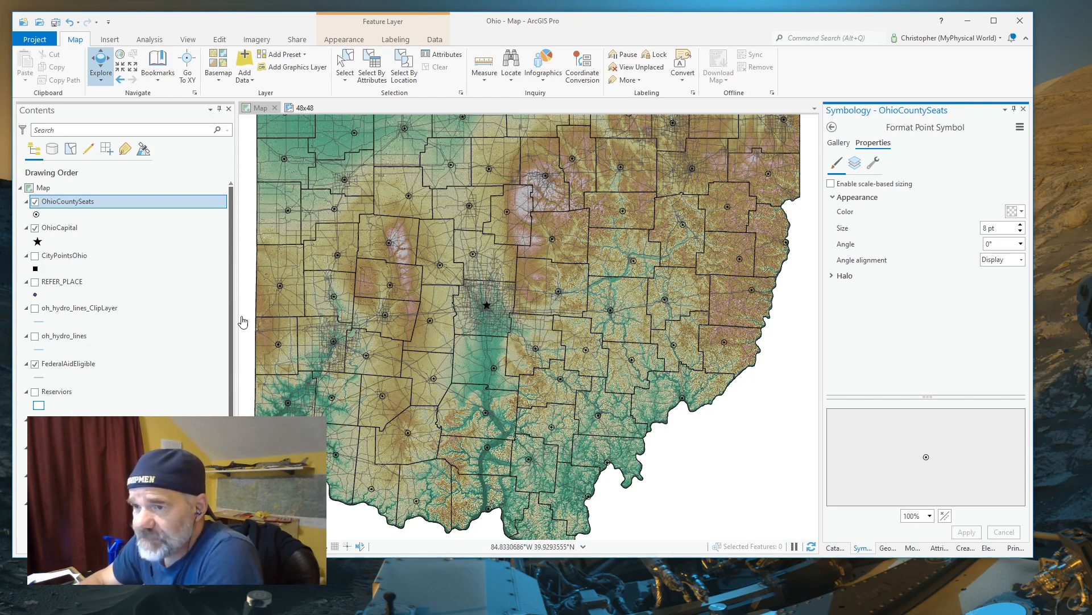
Show the CityPointsOhio layer and begin an attribute selection on it where POP_2010 is greater than a value
{"action": "left_click", "coordinate": [35, 257]}
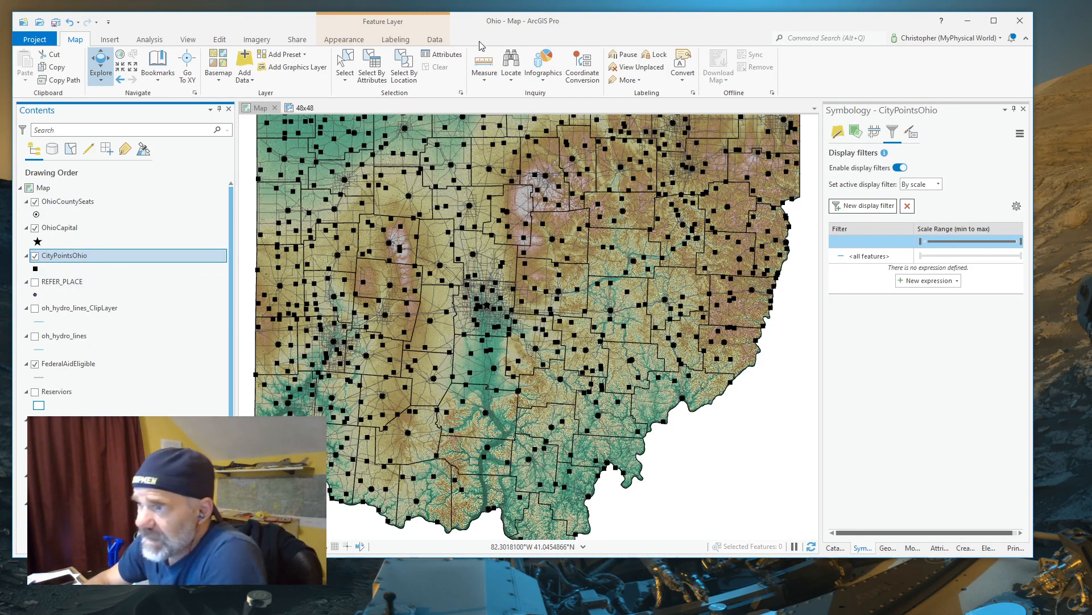
{"action": "left_click", "coordinate": [375, 78]}
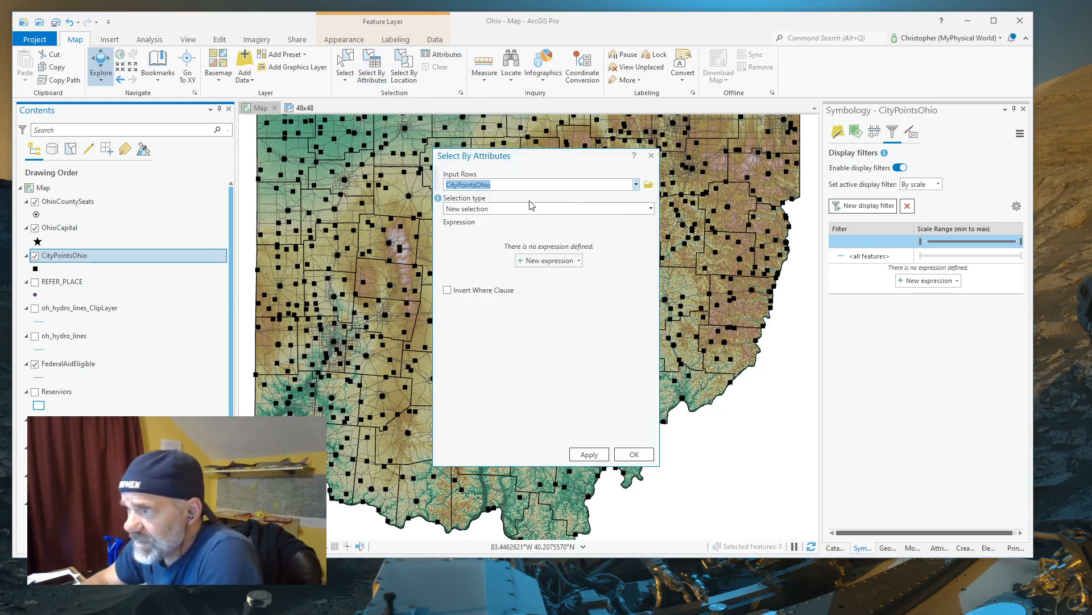
{"action": "left_click", "coordinate": [520, 261]}
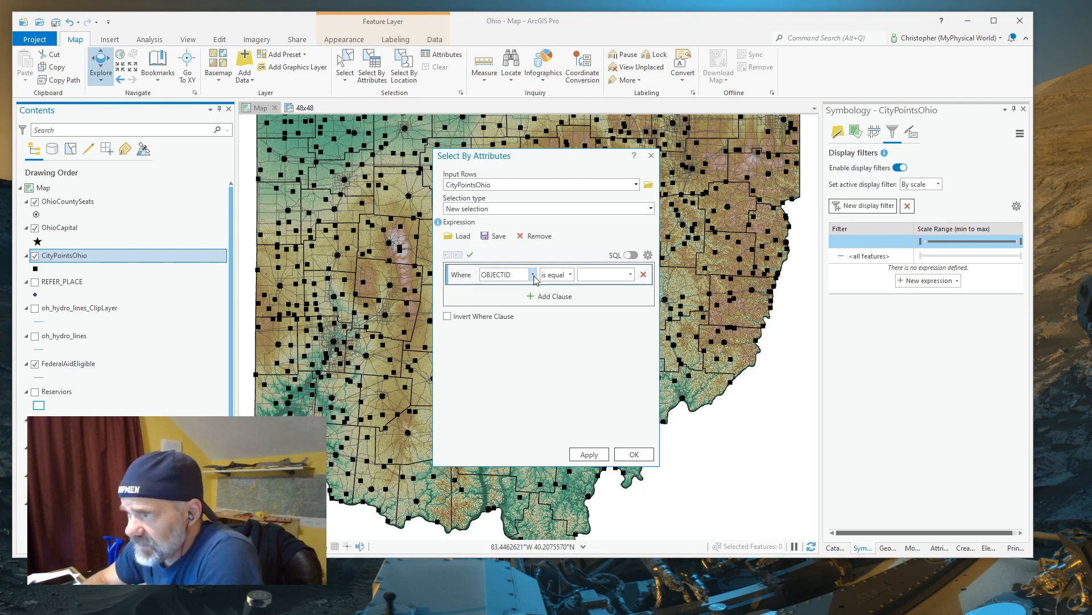
{"action": "left_click", "coordinate": [533, 276]}
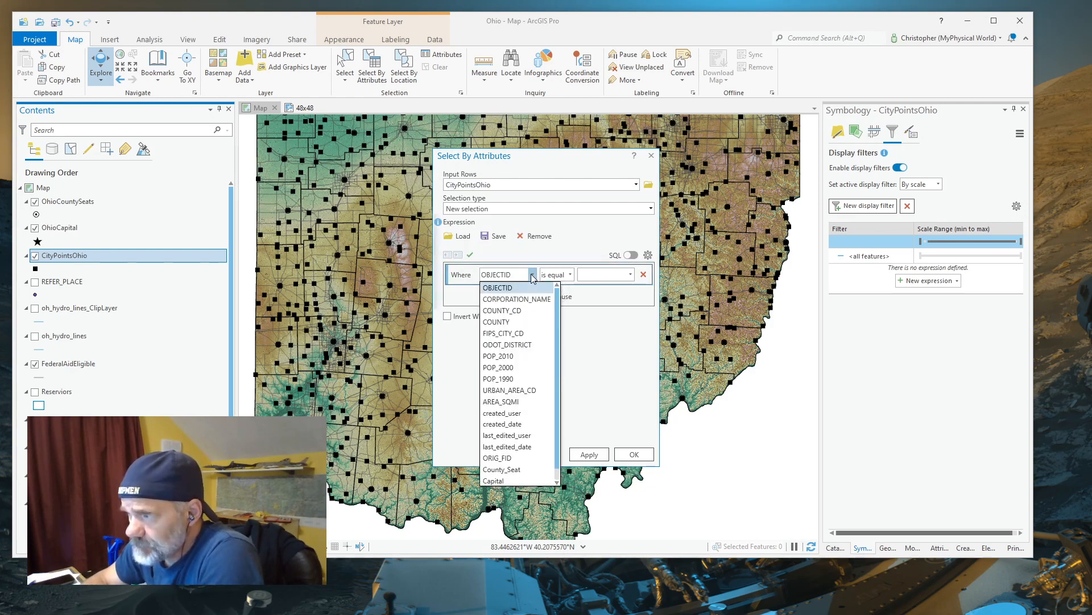
{"action": "left_click", "coordinate": [509, 357]}
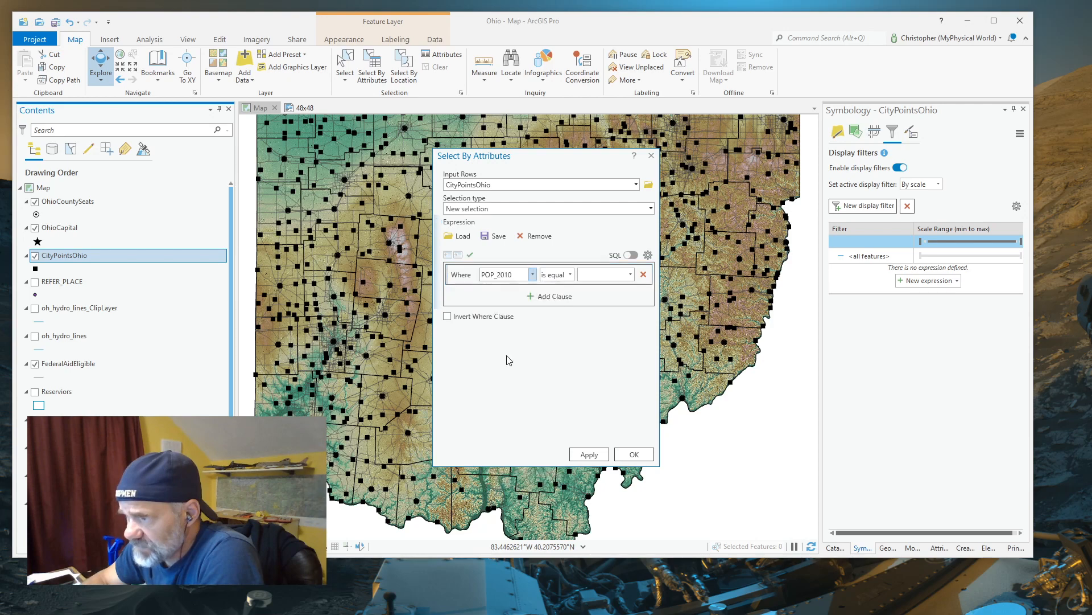
{"action": "left_click", "coordinate": [569, 275]}
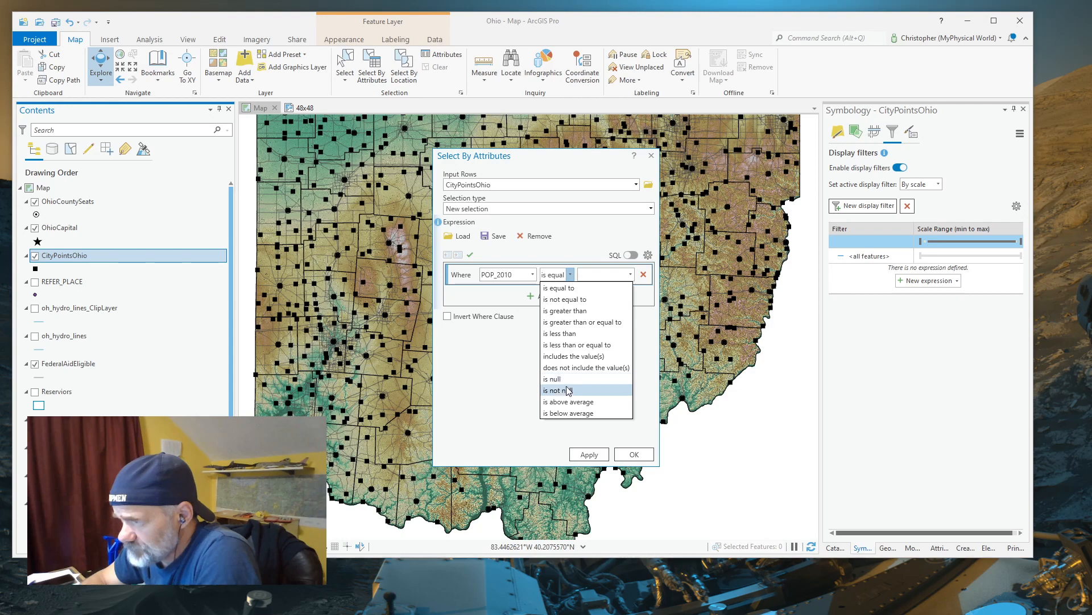
{"action": "left_click", "coordinate": [572, 312]}
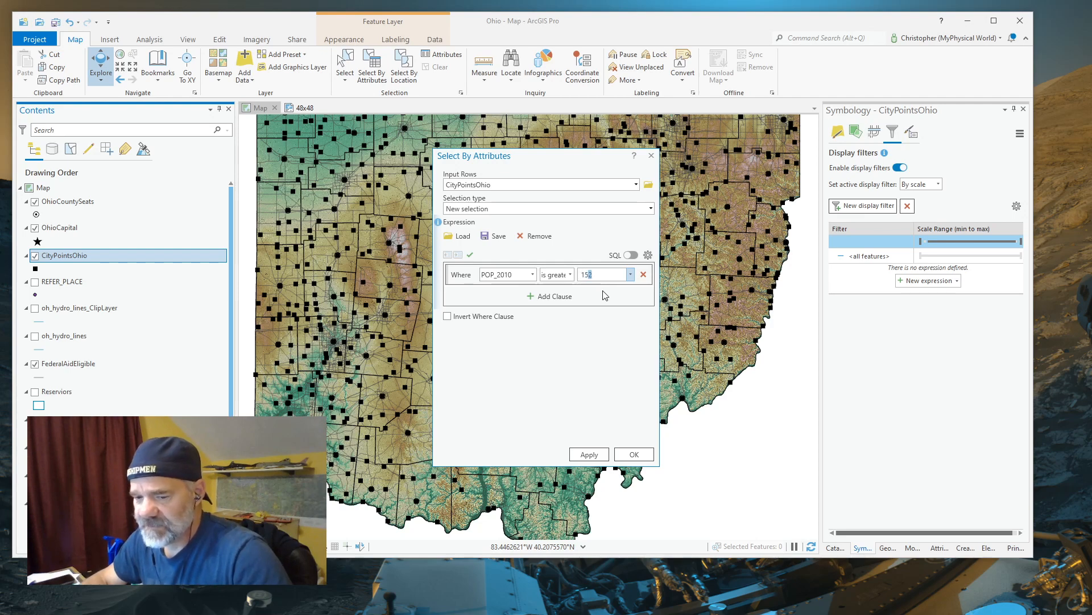
Set the POP_2010 threshold to 14999, apply the selection to CityPointsOhio, and clear the selected features
{"action": "type", "text": "000"}
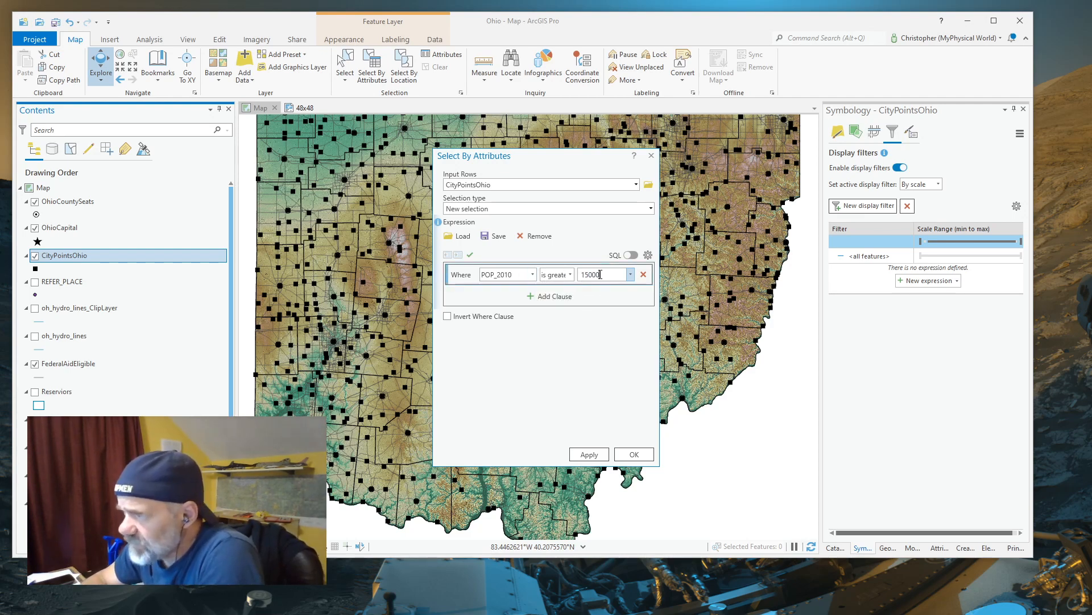
{"action": "left_click_drag", "start_coordinate": [583, 276], "coordinate": [612, 272]}
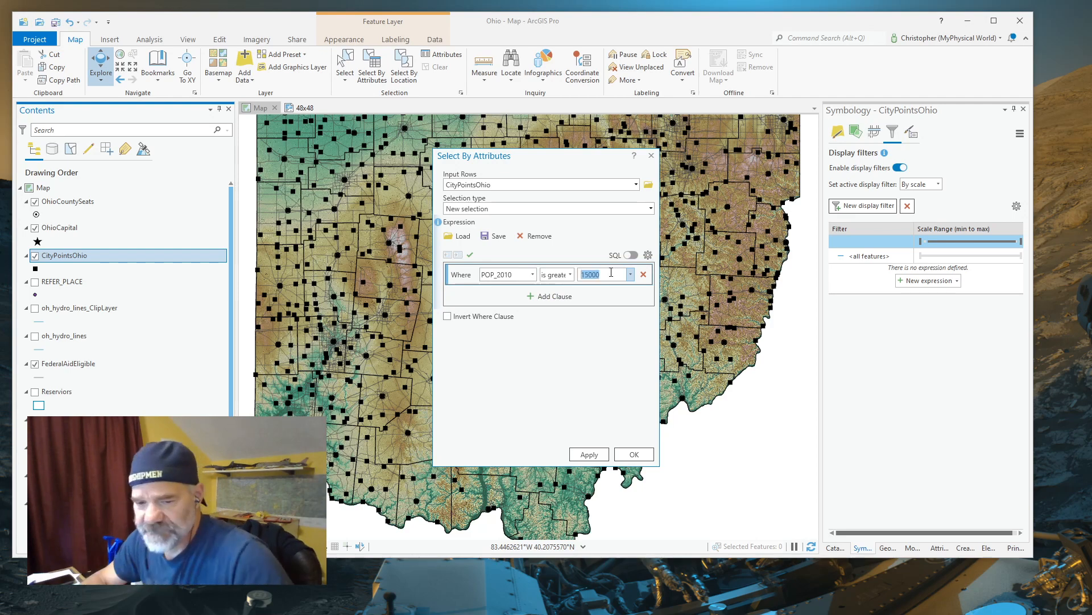
{"action": "type", "text": "14999"}
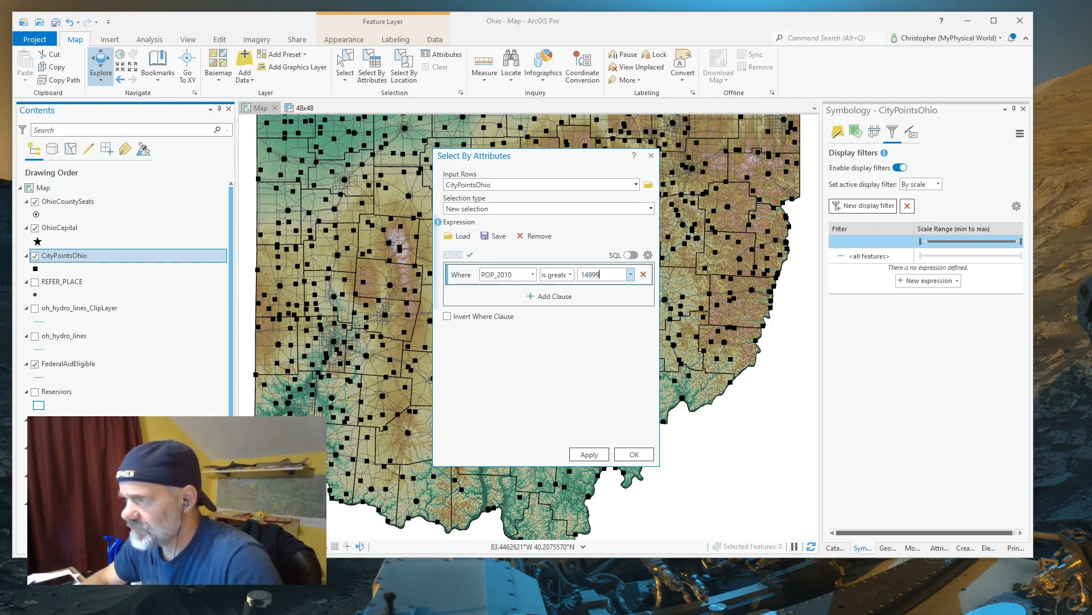
{"action": "type", "text": "9"}
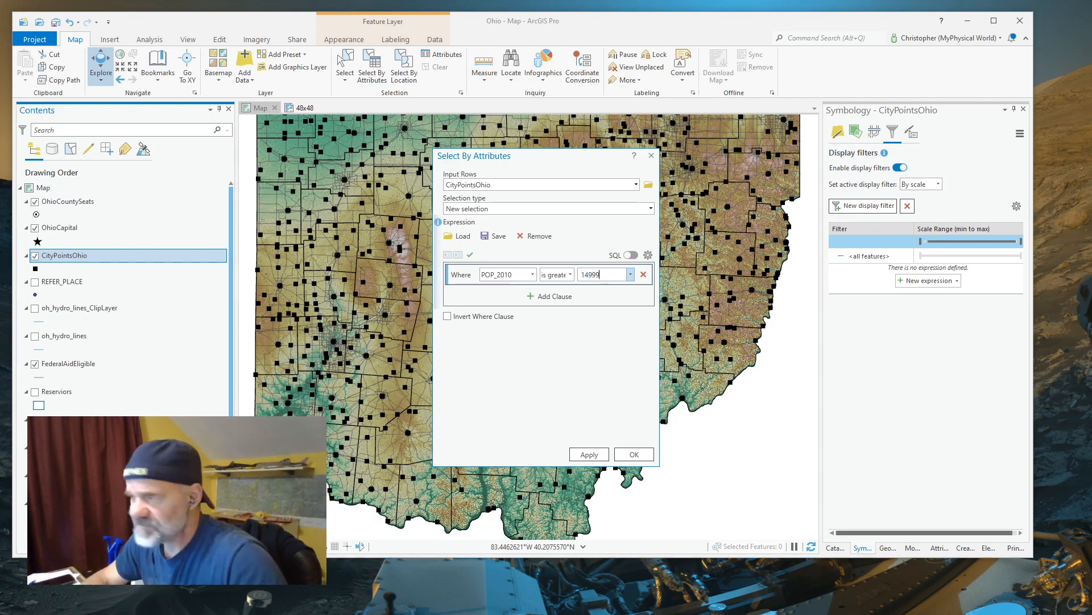
{"action": "left_click", "coordinate": [592, 457]}
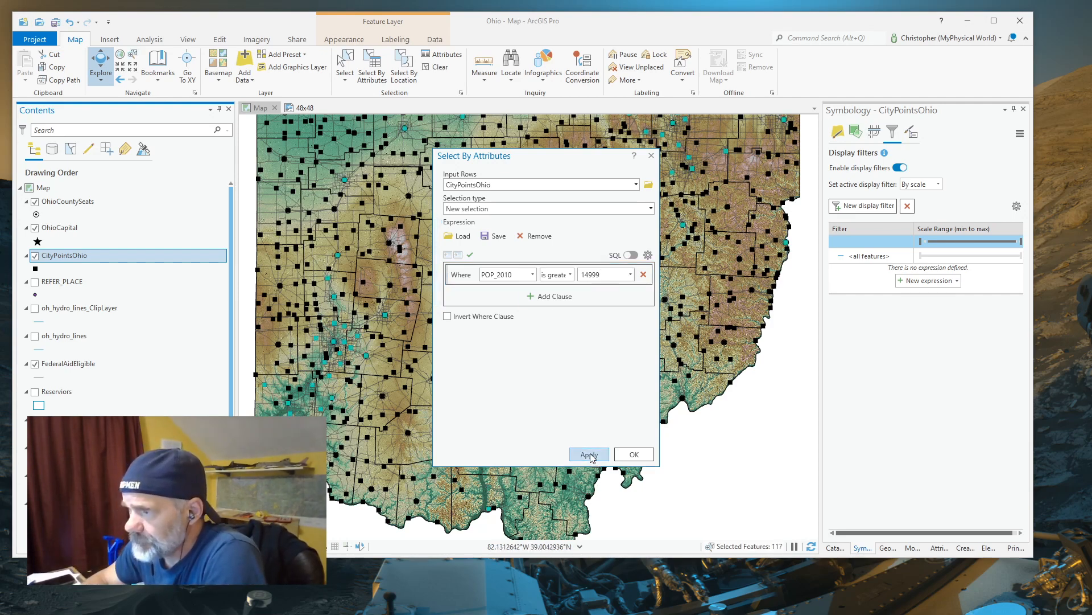
{"action": "left_click", "coordinate": [635, 454]}
{"action": "scroll", "coordinate": [518, 228], "scroll_direction": "down", "scroll_amount": 2}
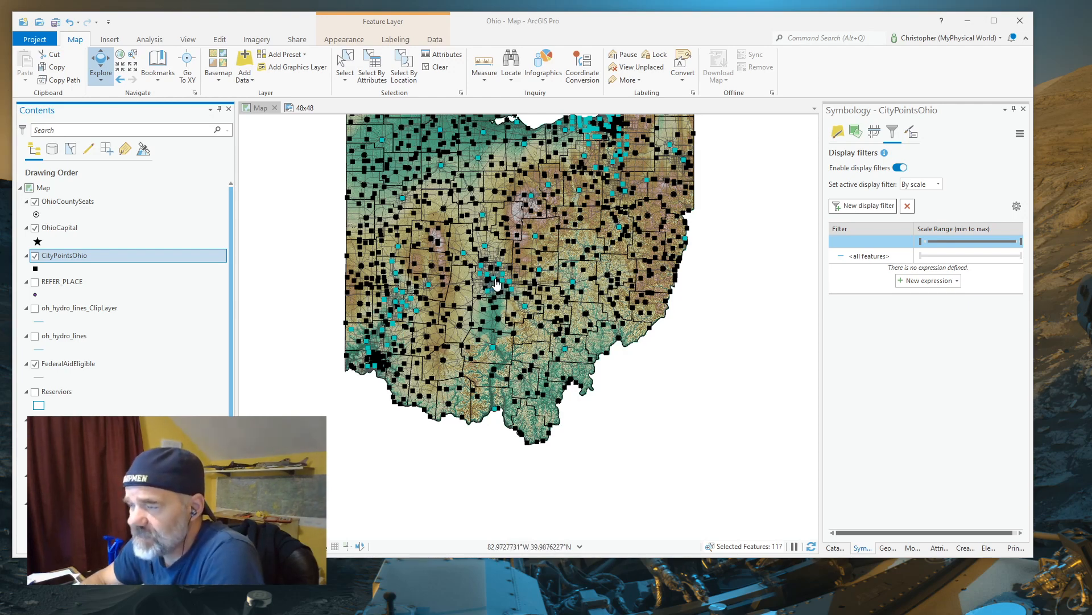
{"action": "left_click", "coordinate": [440, 69]}
{"action": "left_click", "coordinate": [404, 65]}
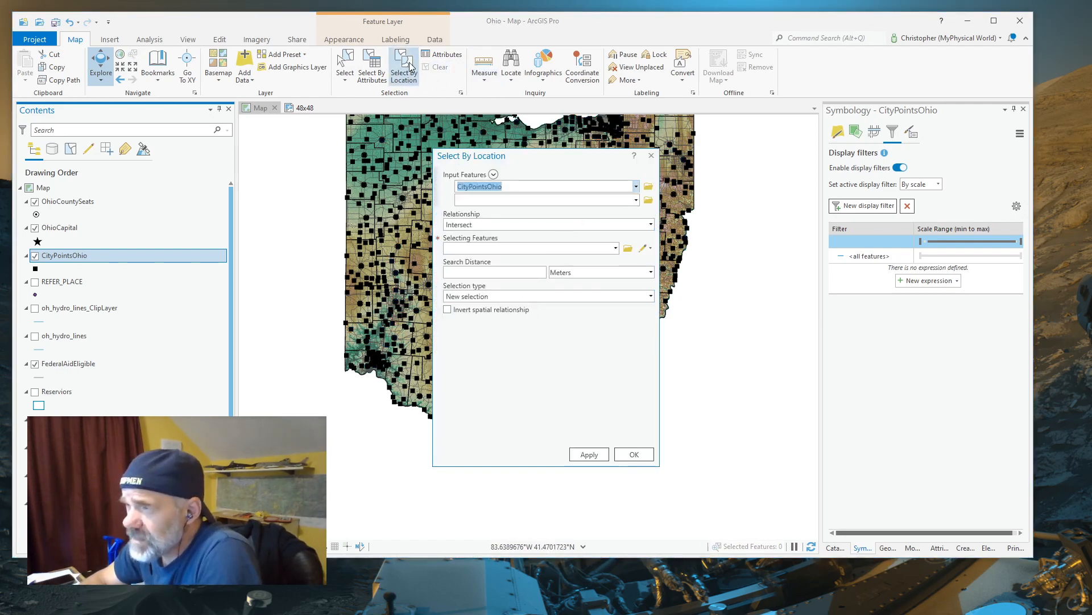
{"action": "left_click", "coordinate": [641, 454]}
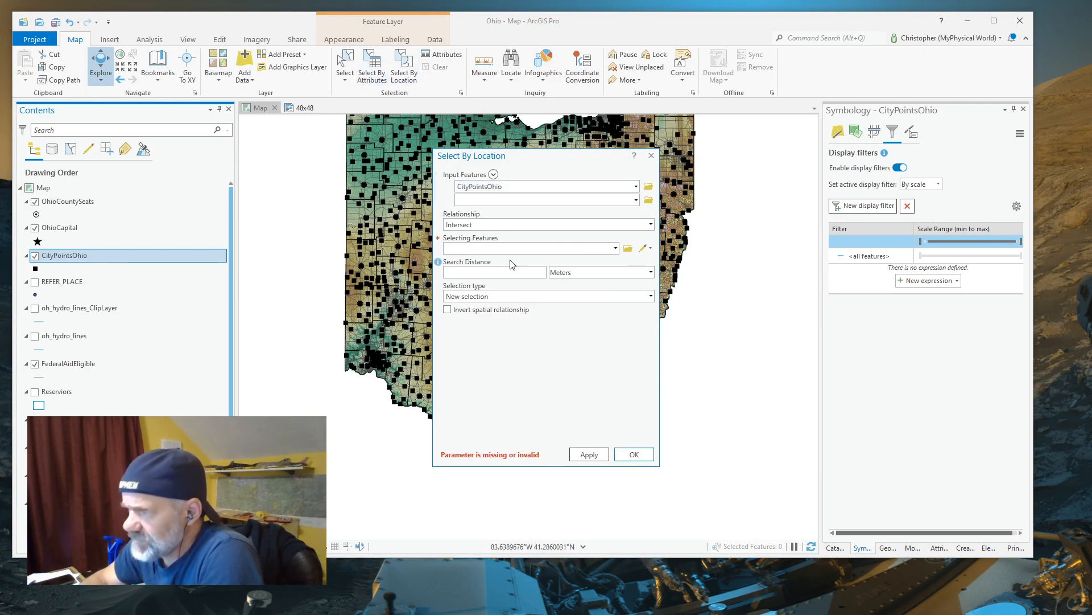
{"action": "left_click", "coordinate": [651, 155]}
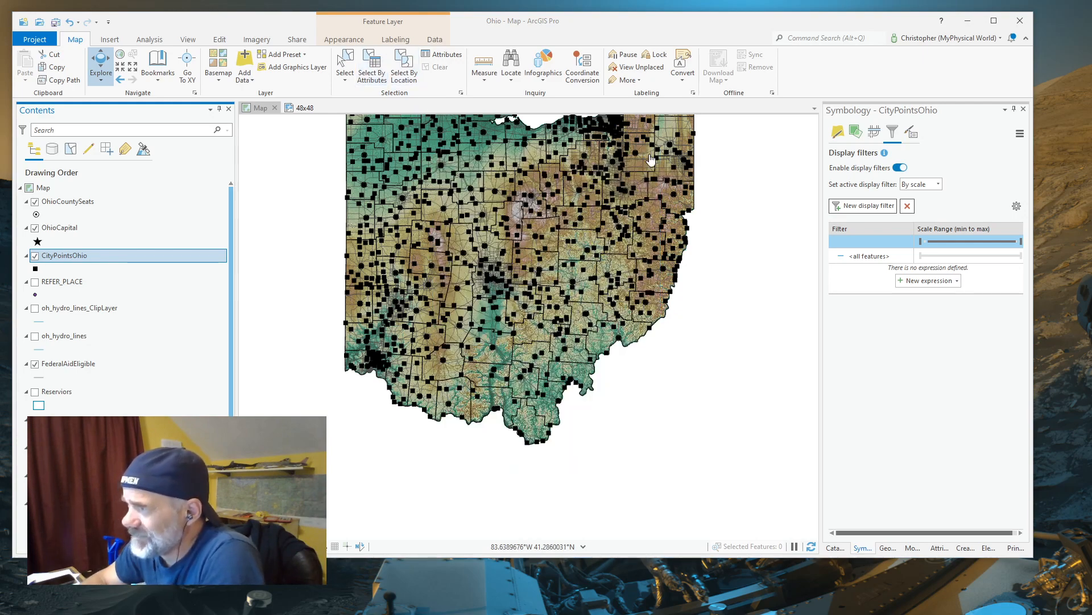
Build a new attribute selection on CityPointsOhio with the clause POP_2010 is greater than 14999
{"action": "left_click", "coordinate": [367, 68]}
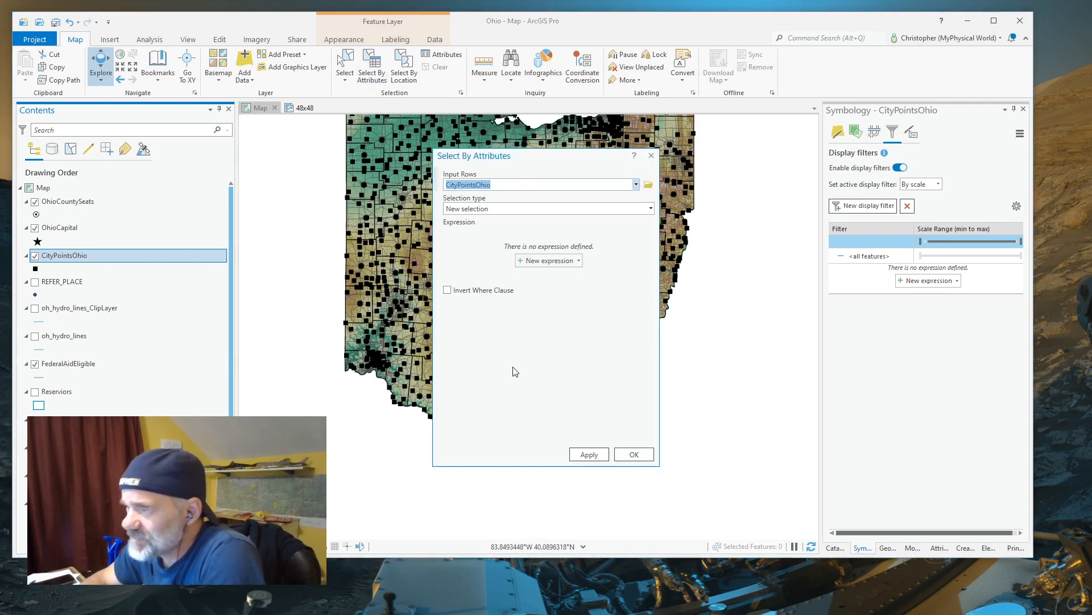
{"action": "left_click", "coordinate": [532, 264]}
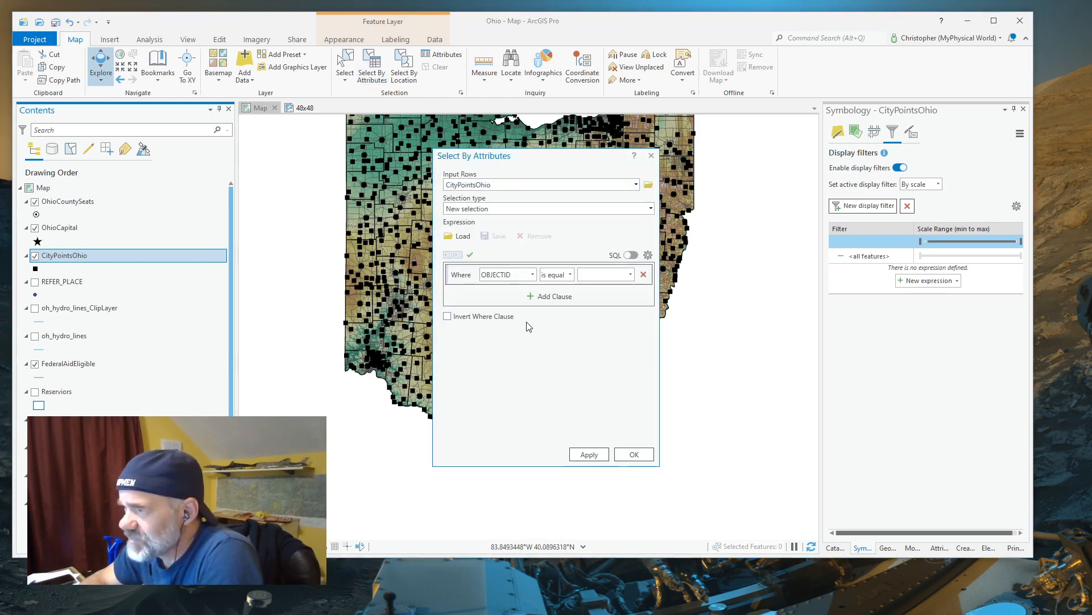
{"action": "left_click", "coordinate": [533, 274]}
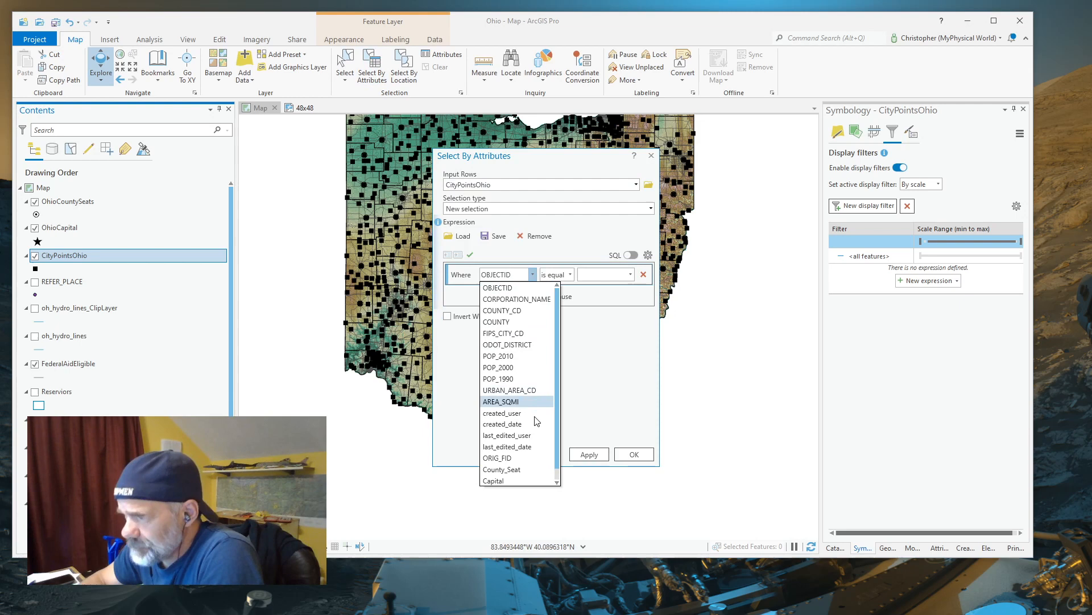
{"action": "left_click", "coordinate": [499, 356]}
{"action": "left_click", "coordinate": [570, 276]}
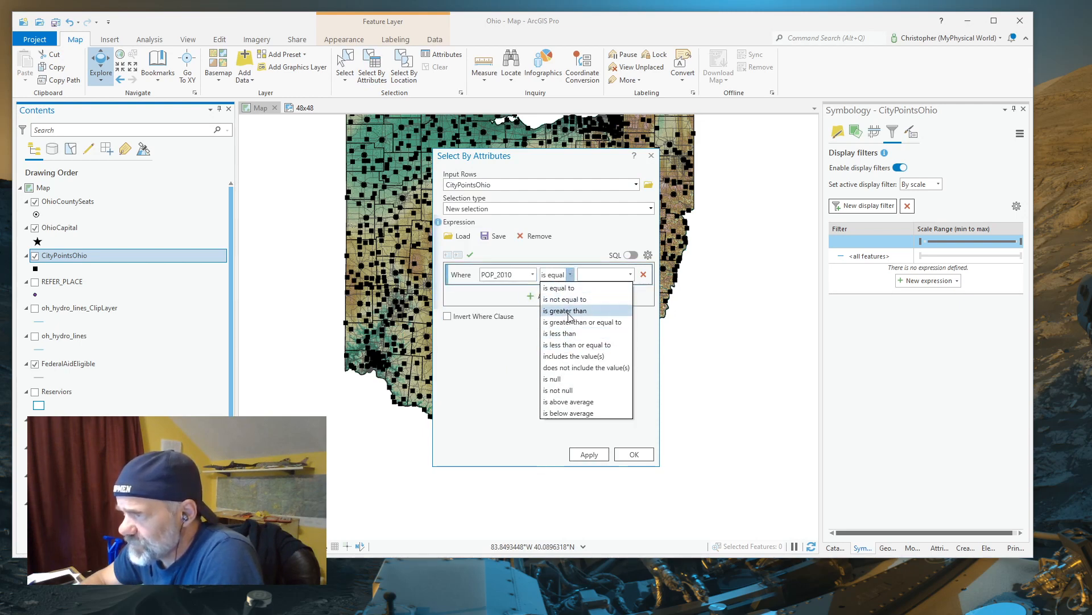
{"action": "left_click", "coordinate": [568, 313]}
{"action": "left_click", "coordinate": [583, 275]}
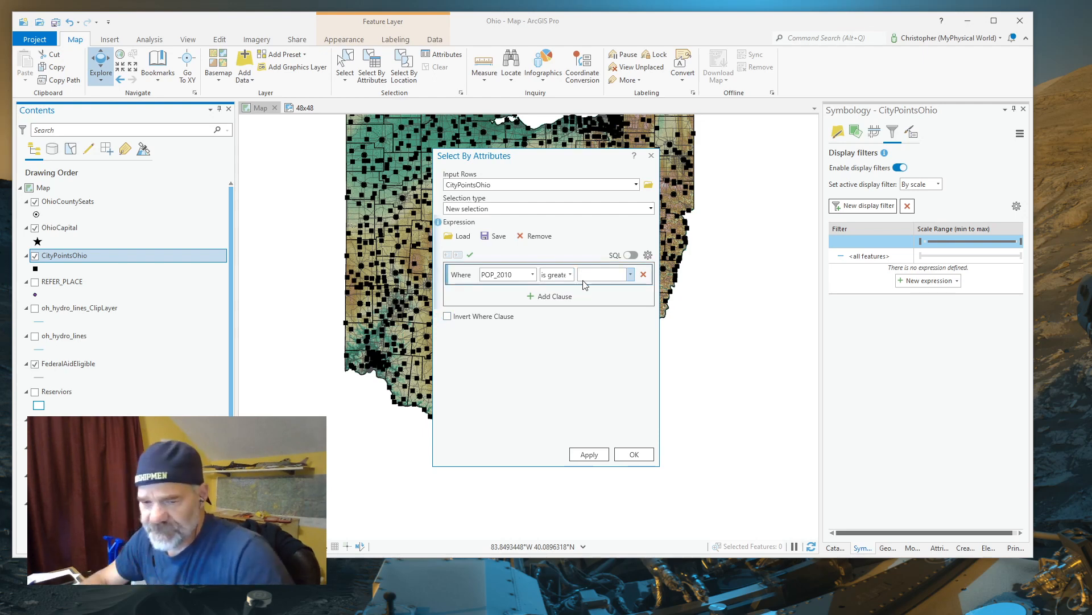
{"action": "type", "text": "14999"}
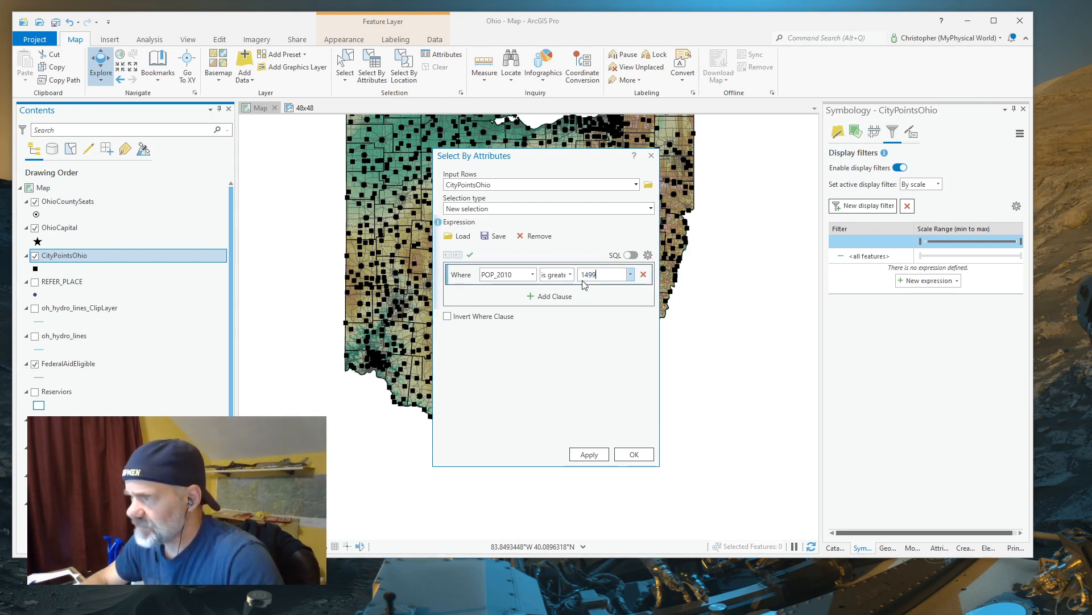
Add an And clause requiring Capital is null, and apply the selection to CityPointsOhio
{"action": "left_click", "coordinate": [532, 297]}
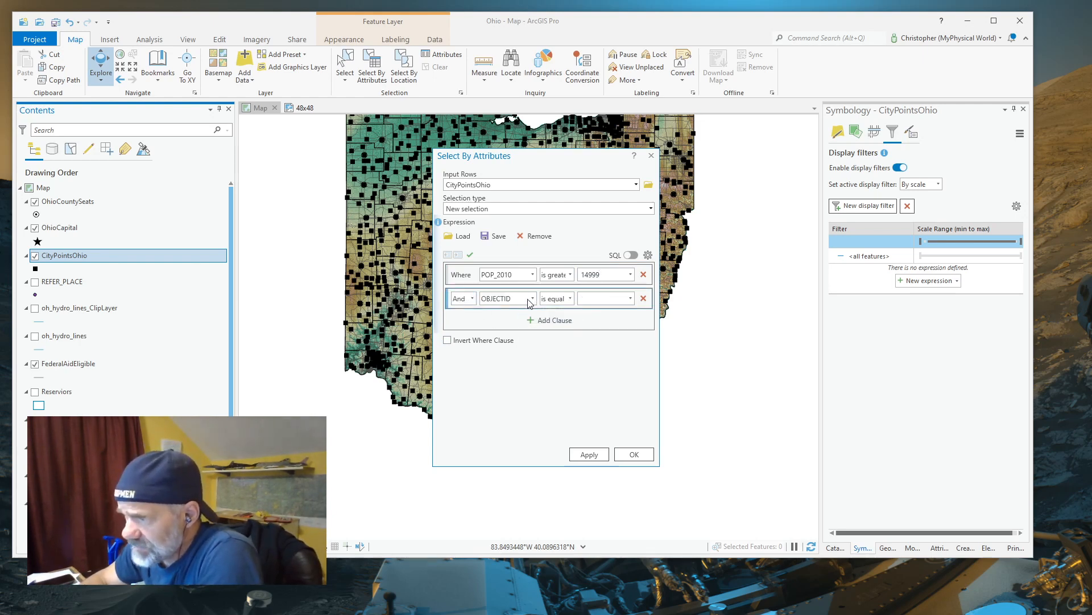
{"action": "left_click", "coordinate": [532, 298]}
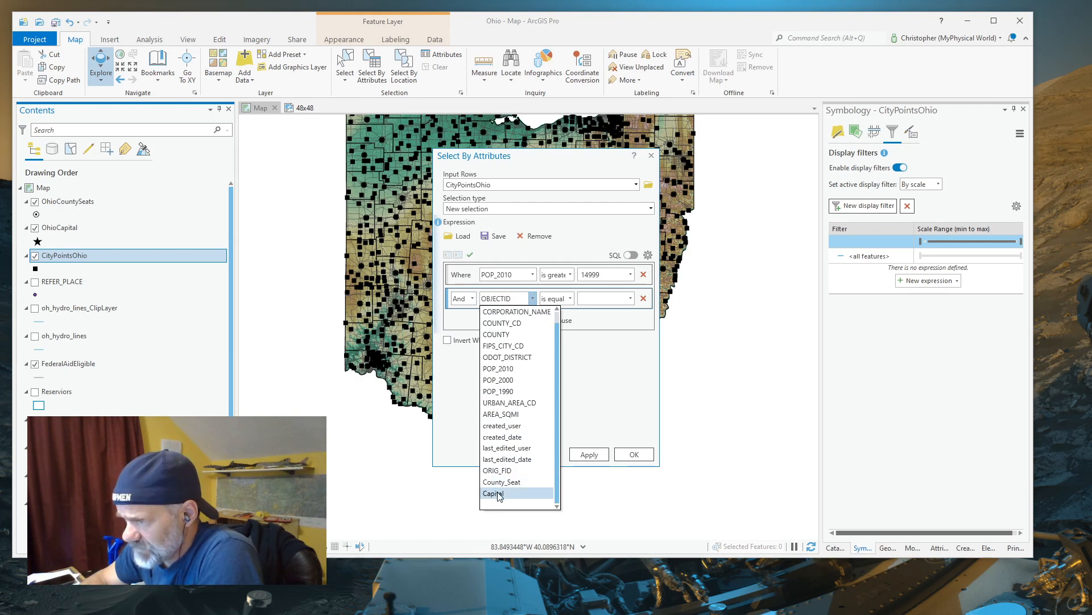
{"action": "left_click", "coordinate": [499, 493]}
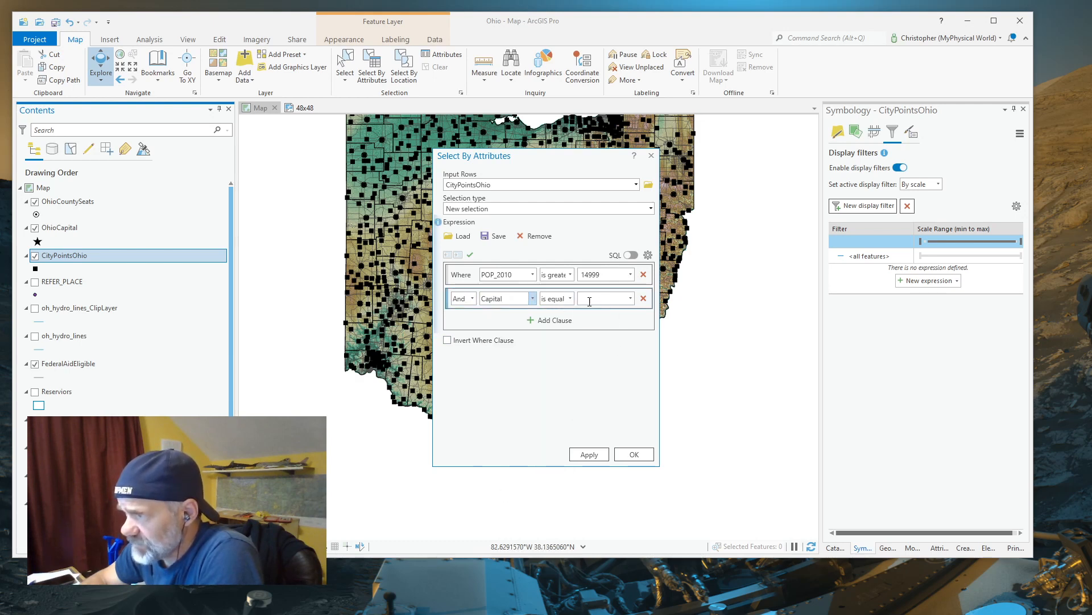
{"action": "left_click", "coordinate": [570, 299]}
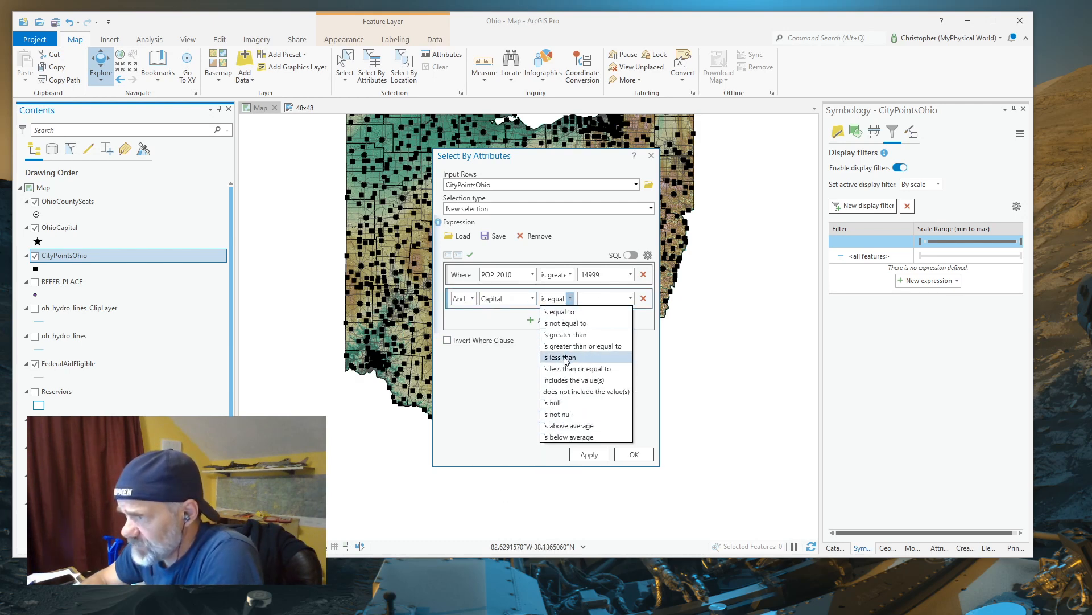
{"action": "left_click", "coordinate": [555, 402]}
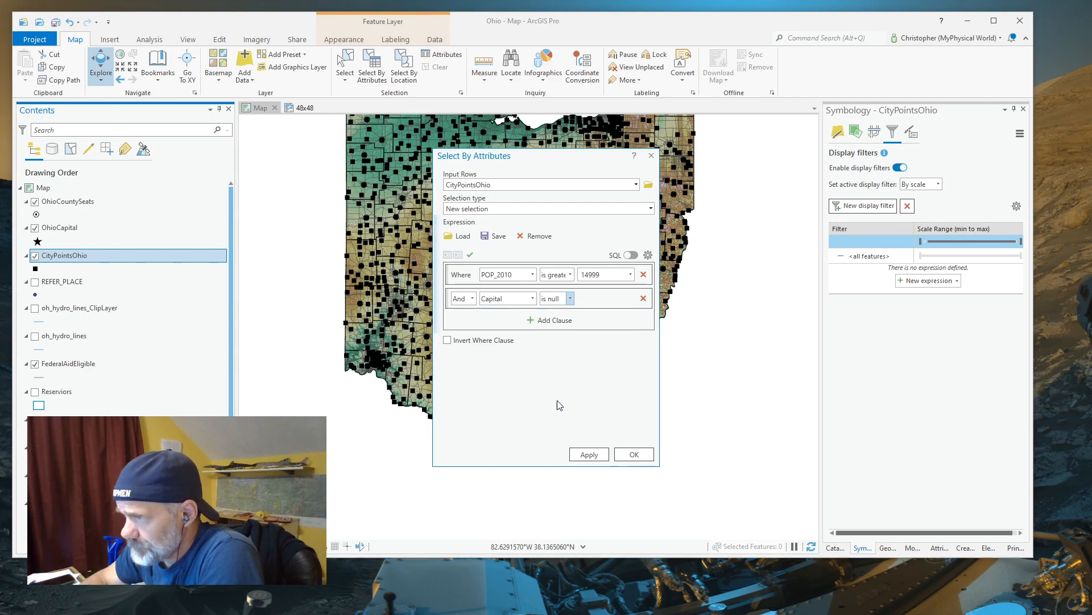
{"action": "left_click", "coordinate": [589, 455]}
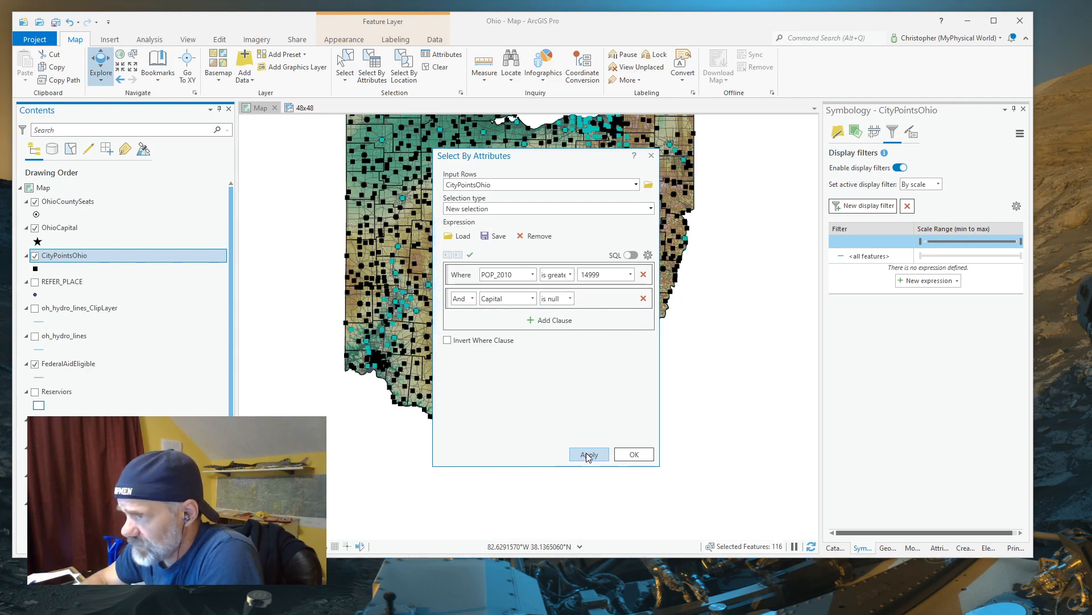
{"action": "left_click", "coordinate": [636, 454]}
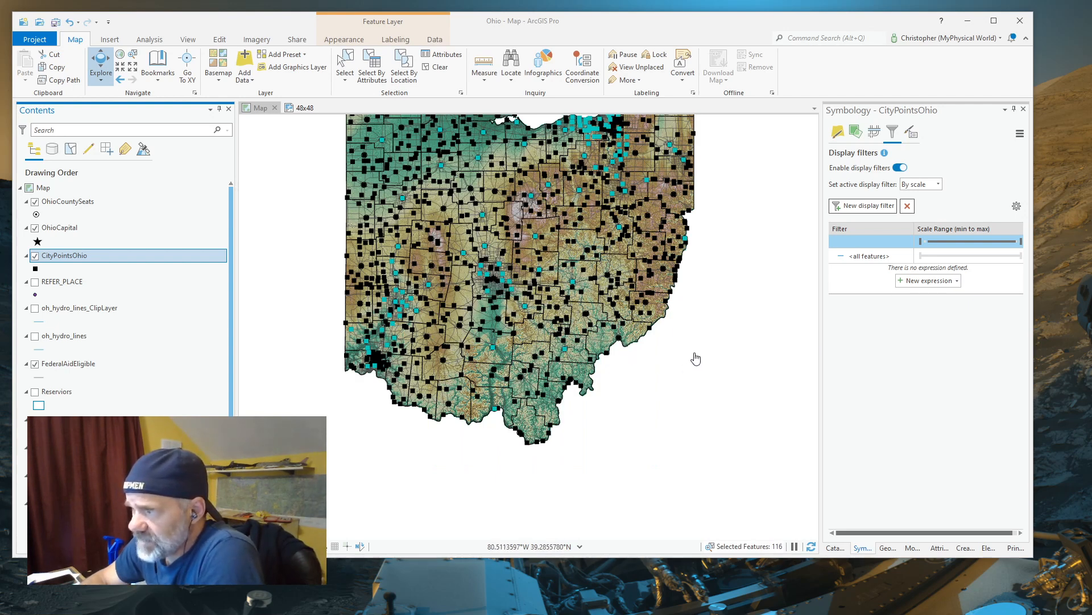
Examine the selected cities around the capital and across Ohio, and display the primary symbology settings of CityPointsOhio
{"action": "left_click_drag", "start_coordinate": [695, 358], "coordinate": [695, 418]}
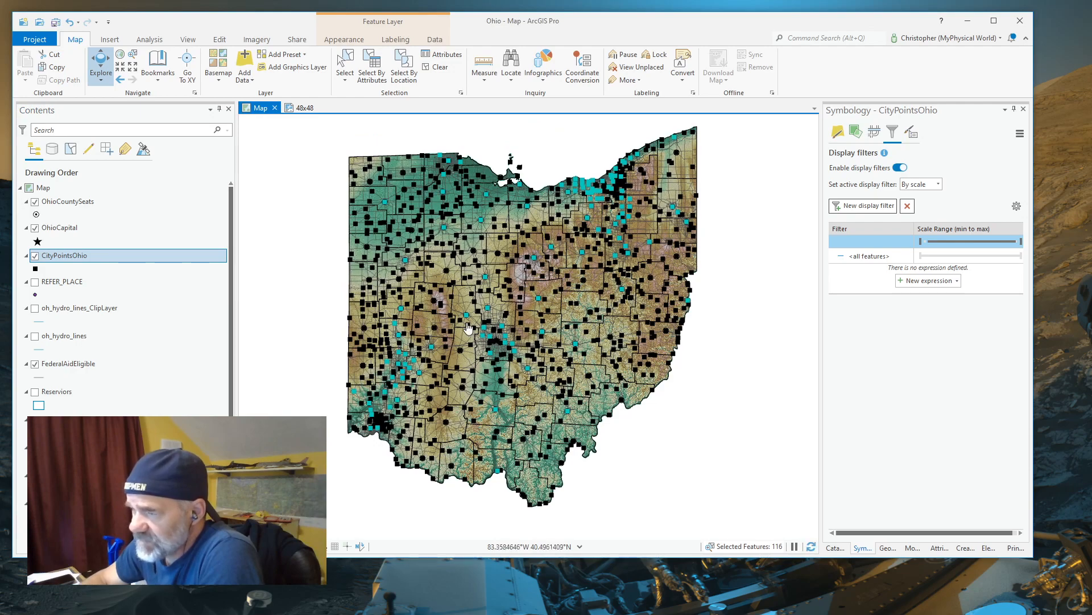
{"action": "scroll", "coordinate": [481, 362], "scroll_direction": "up", "scroll_amount": 4}
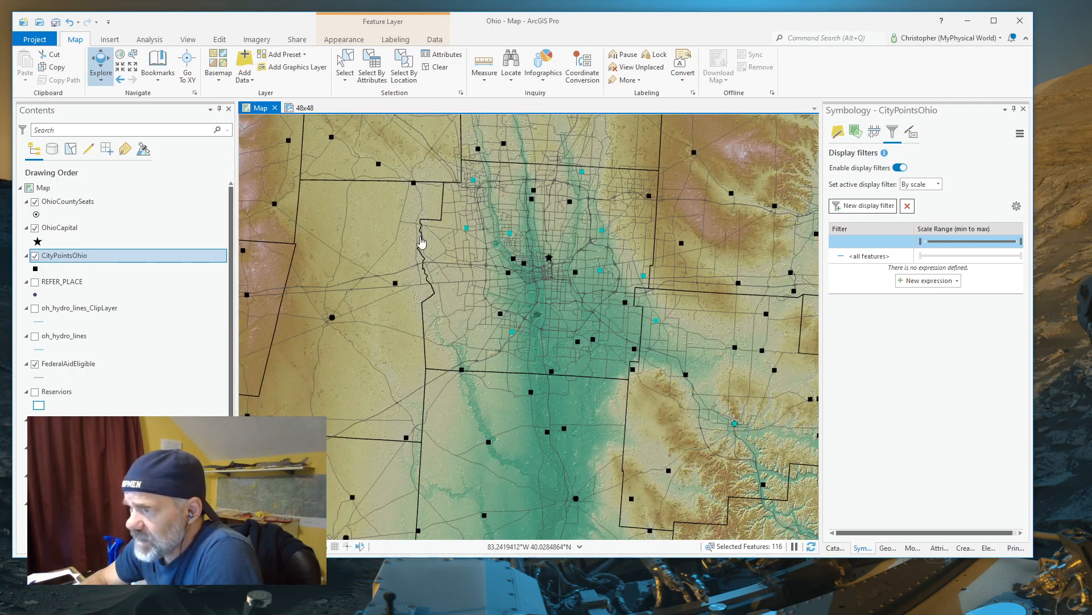
{"action": "scroll", "coordinate": [572, 322], "scroll_direction": "down", "scroll_amount": 4}
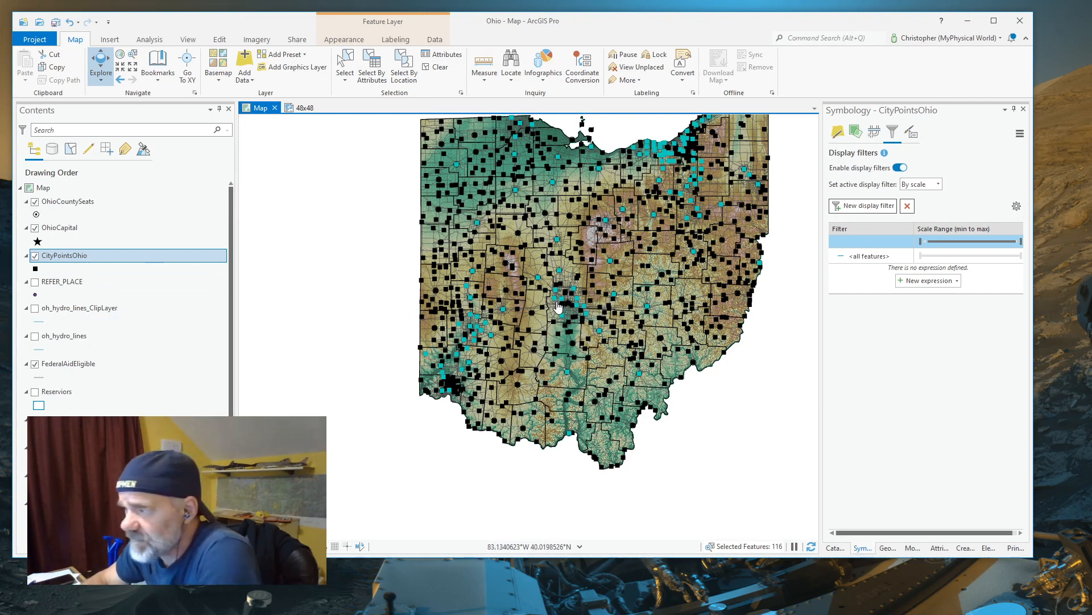
{"action": "left_click_drag", "start_coordinate": [608, 246], "coordinate": [515, 277]}
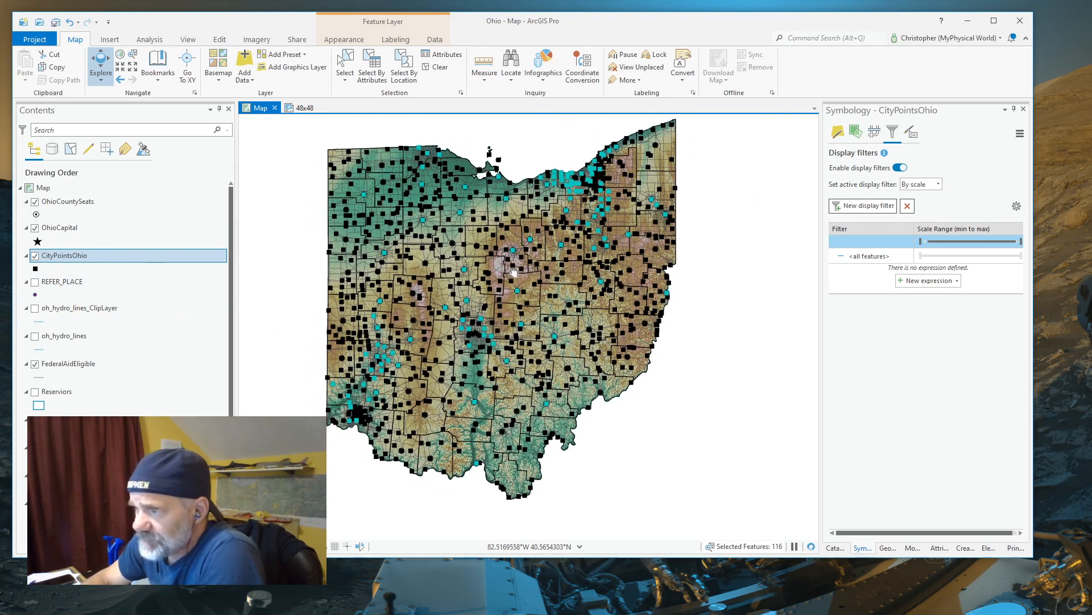
{"action": "left_click", "coordinate": [60, 257]}
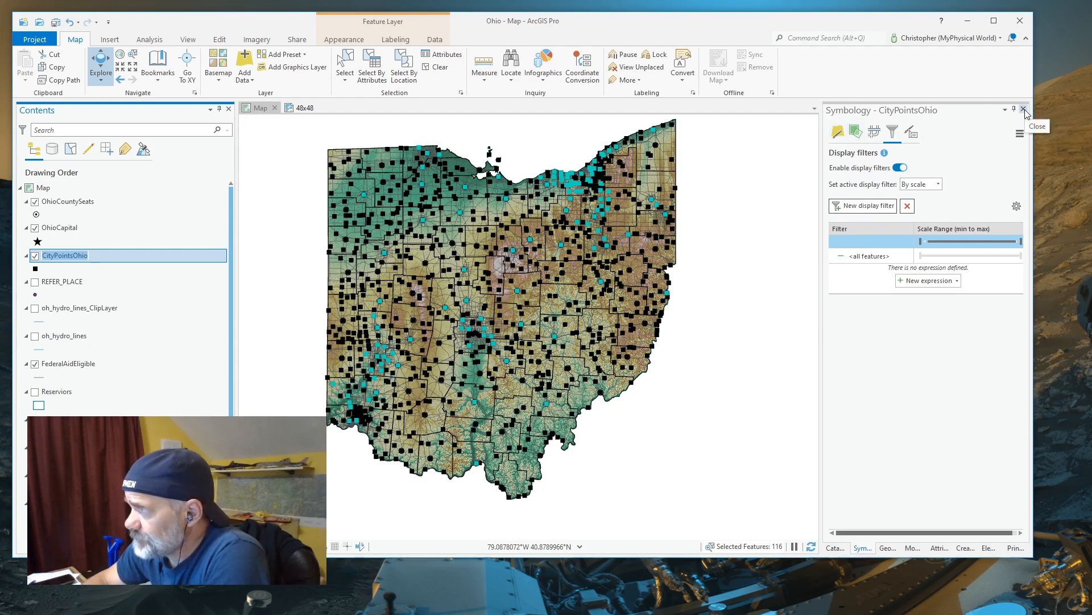
{"action": "left_click", "coordinate": [838, 132]}
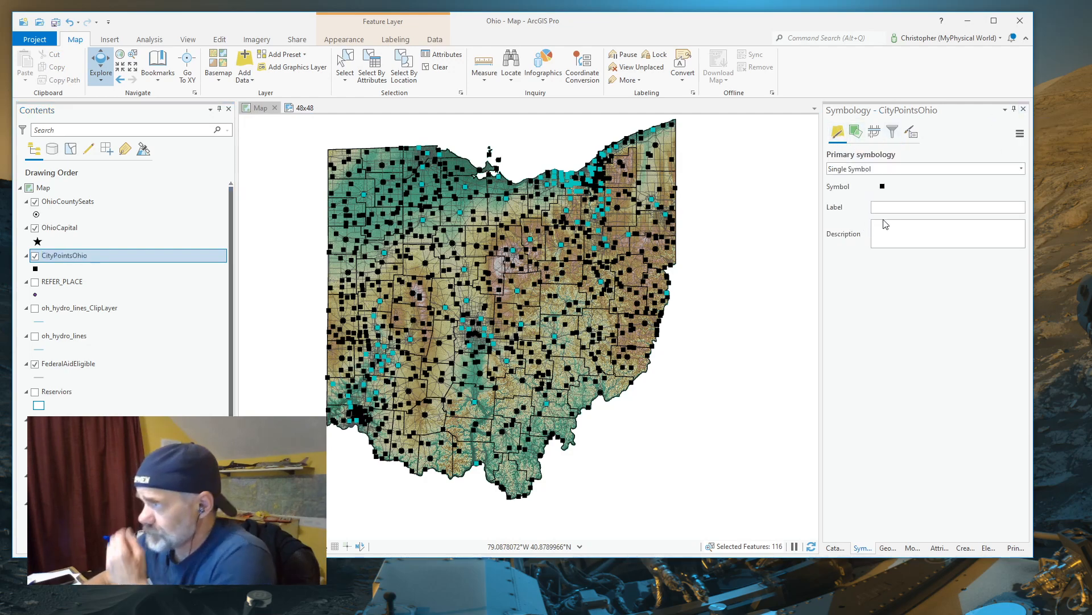
Try symbolizing CityPointsOhio with graduated symbols based on POP_2010, and examine the scaled city points across Ohio
{"action": "left_click", "coordinate": [1020, 169]}
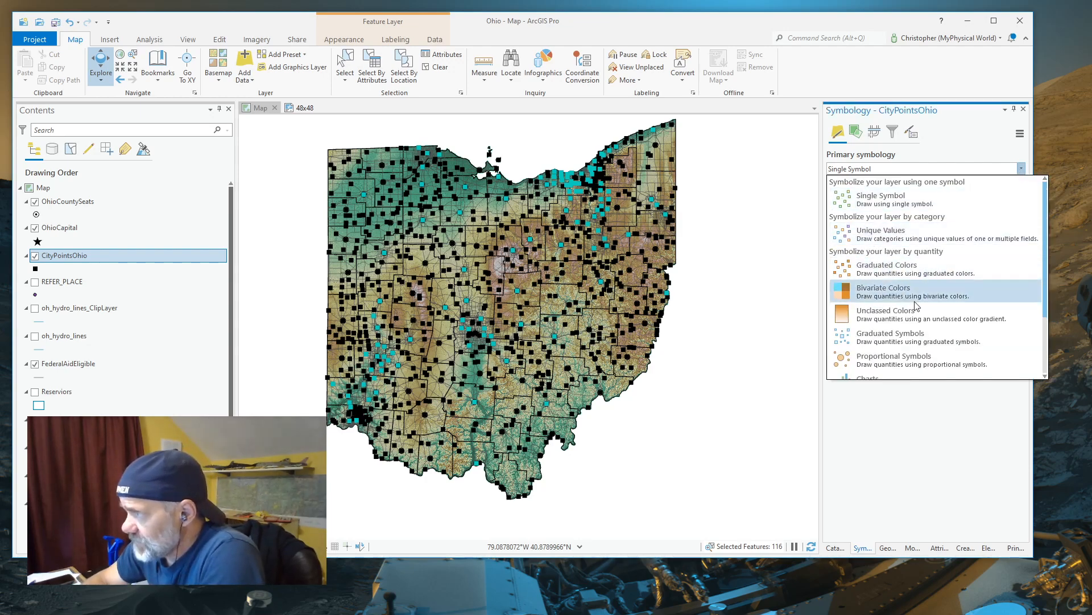
{"action": "left_click", "coordinate": [901, 340]}
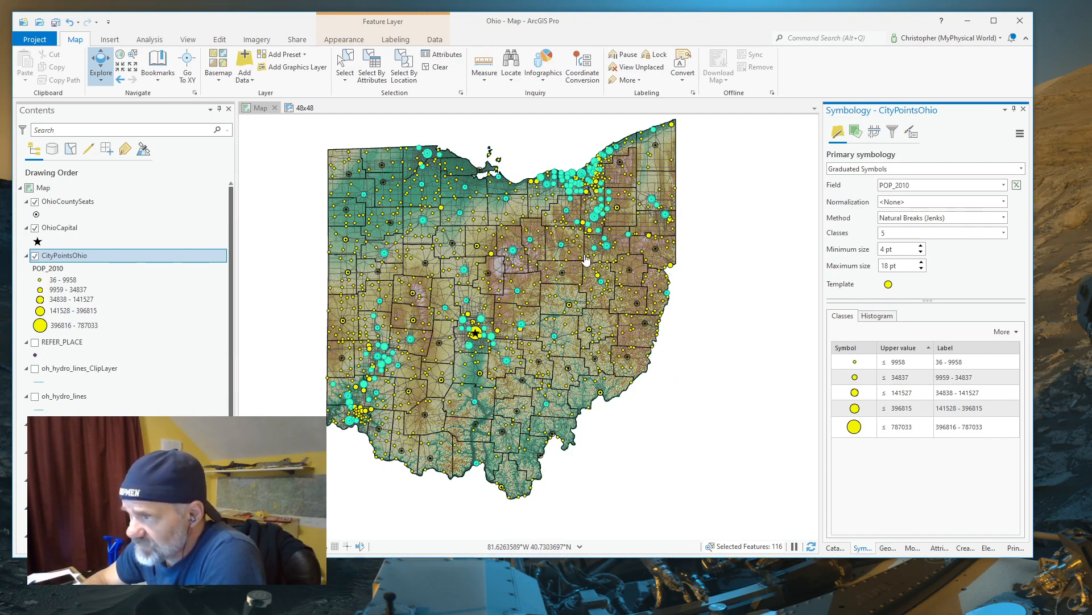
{"action": "scroll", "coordinate": [581, 253], "scroll_direction": "up", "scroll_amount": 4}
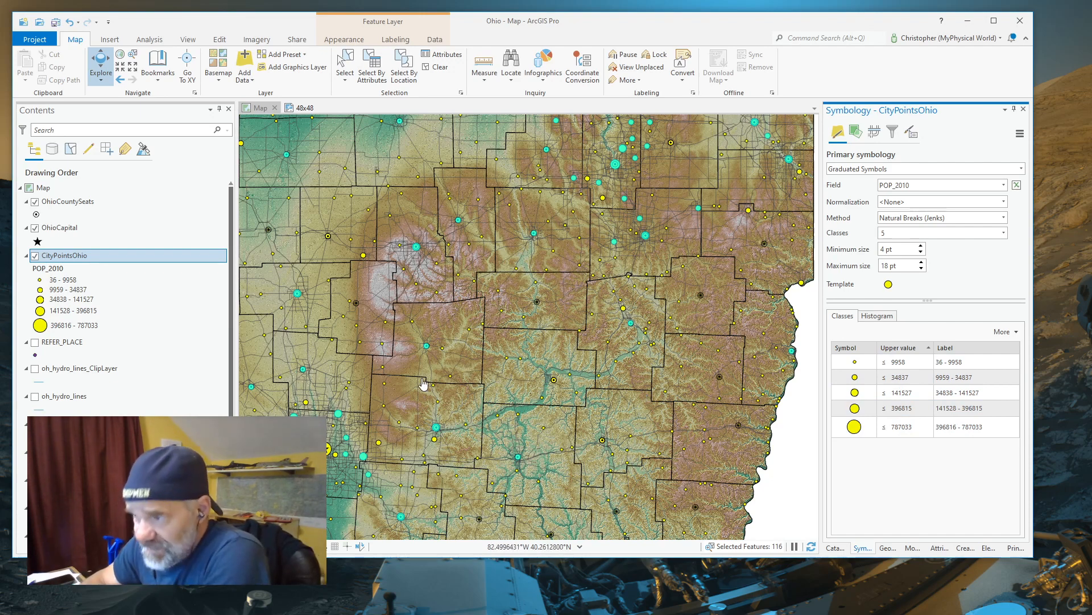
{"action": "scroll", "coordinate": [423, 385], "scroll_direction": "down", "scroll_amount": 2}
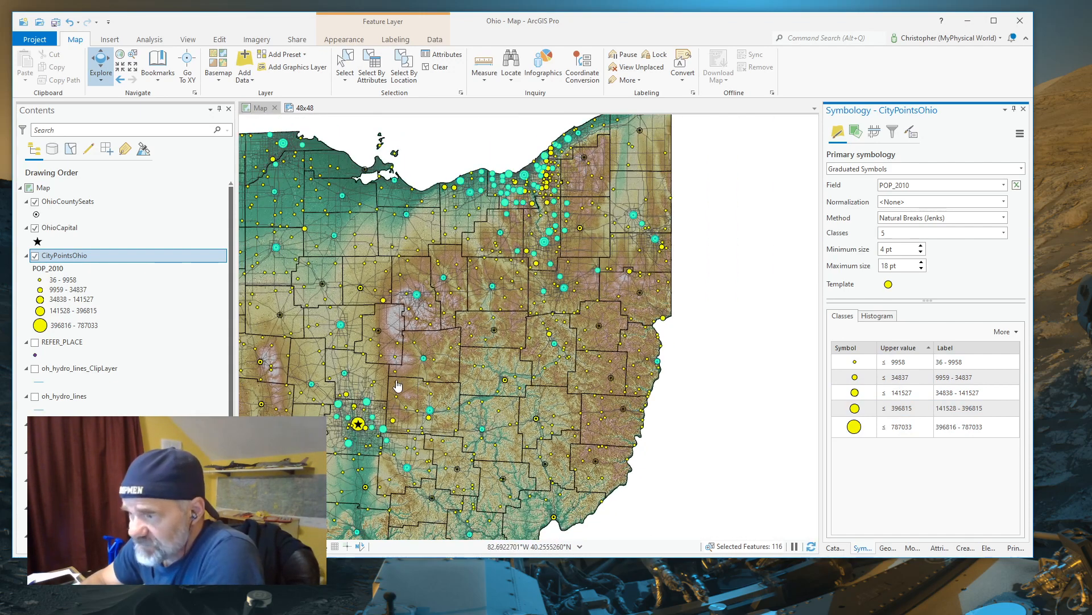
{"action": "left_click_drag", "start_coordinate": [405, 379], "coordinate": [584, 259]}
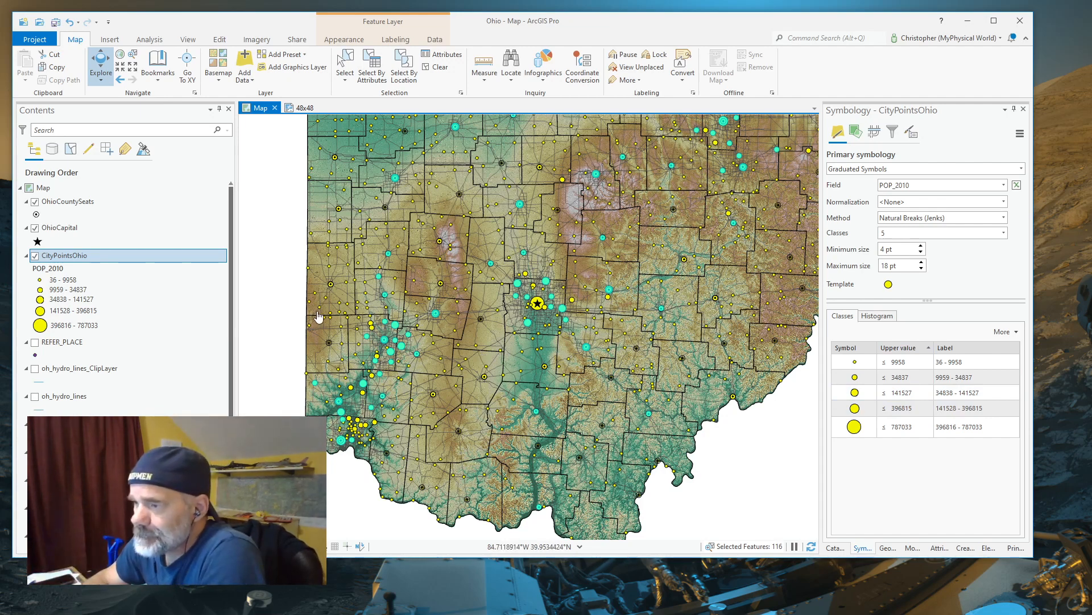
{"action": "scroll", "coordinate": [292, 323], "scroll_direction": "up", "scroll_amount": 2}
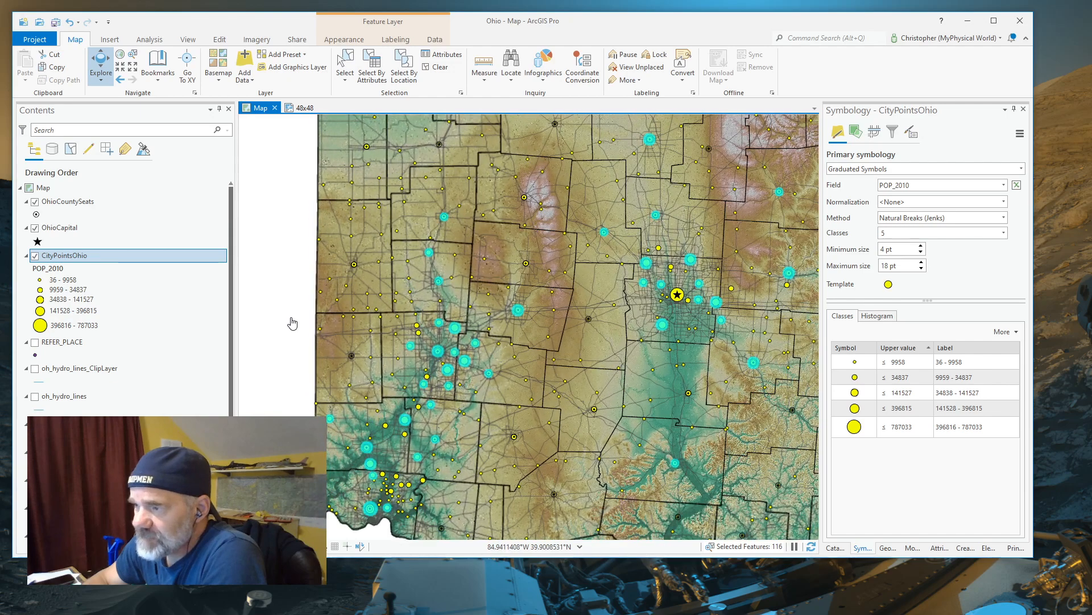
{"action": "scroll", "coordinate": [293, 323], "scroll_direction": "down", "scroll_amount": 3}
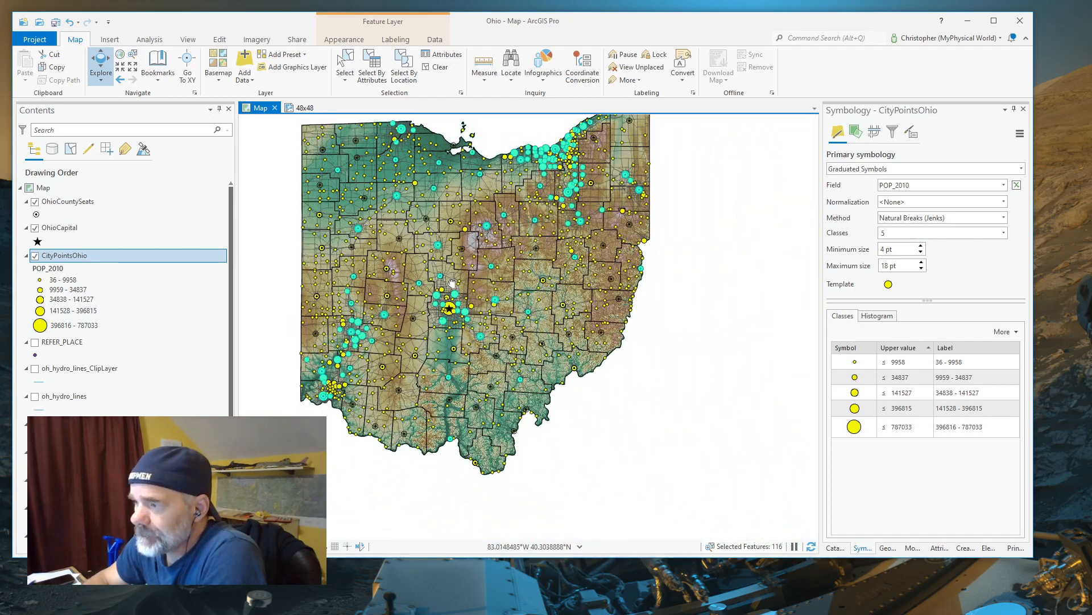
{"action": "left_click_drag", "start_coordinate": [451, 282], "coordinate": [503, 321]}
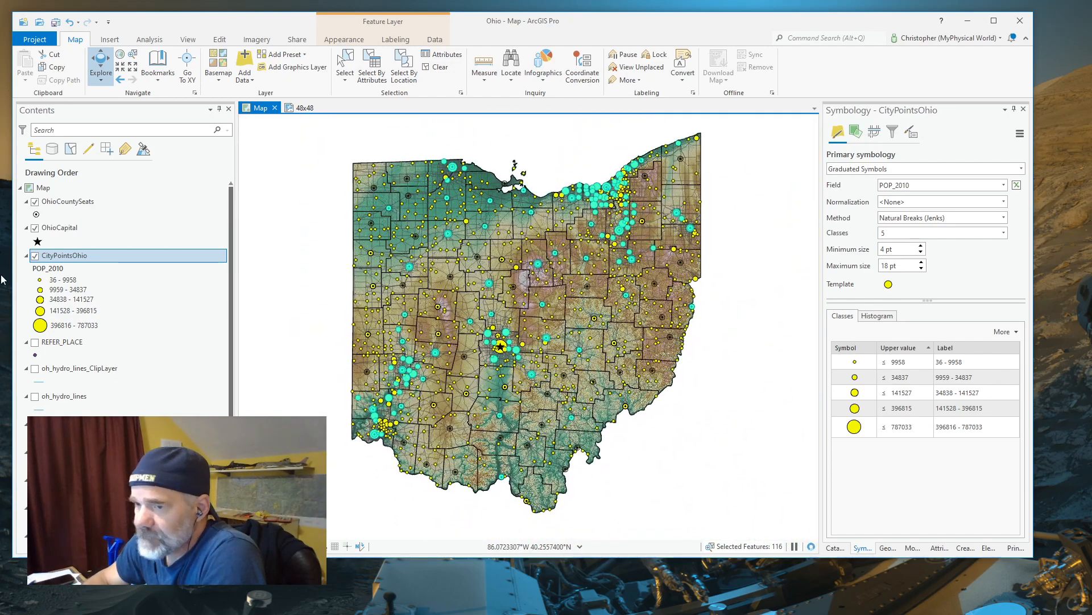
Return CityPointsOhio to a single symbol using the black Square 1 marker at a size of 6 pt
{"action": "left_click", "coordinate": [1022, 169]}
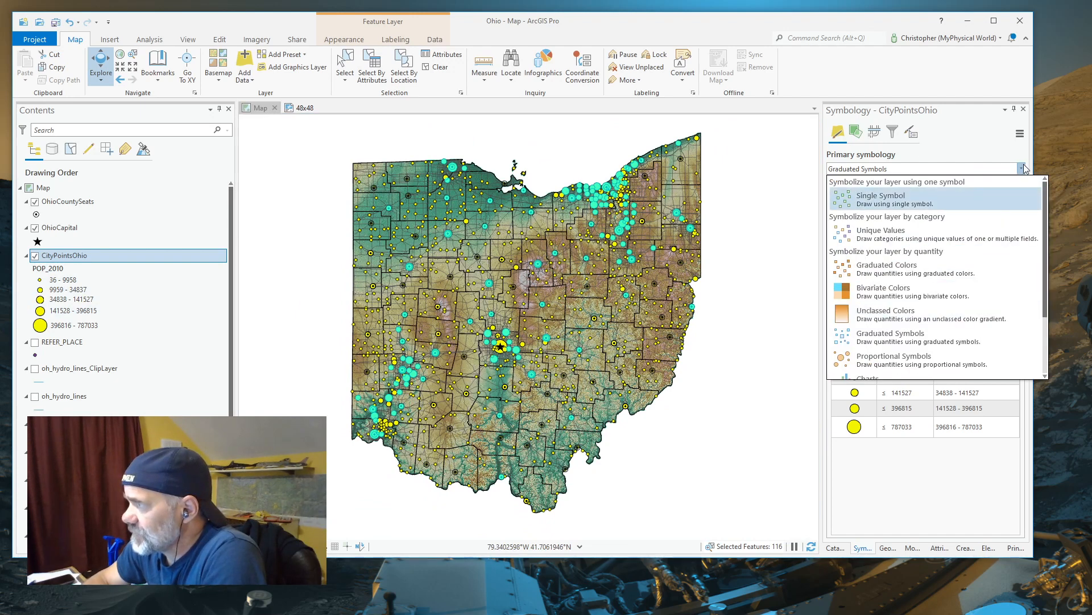
{"action": "left_click", "coordinate": [866, 200]}
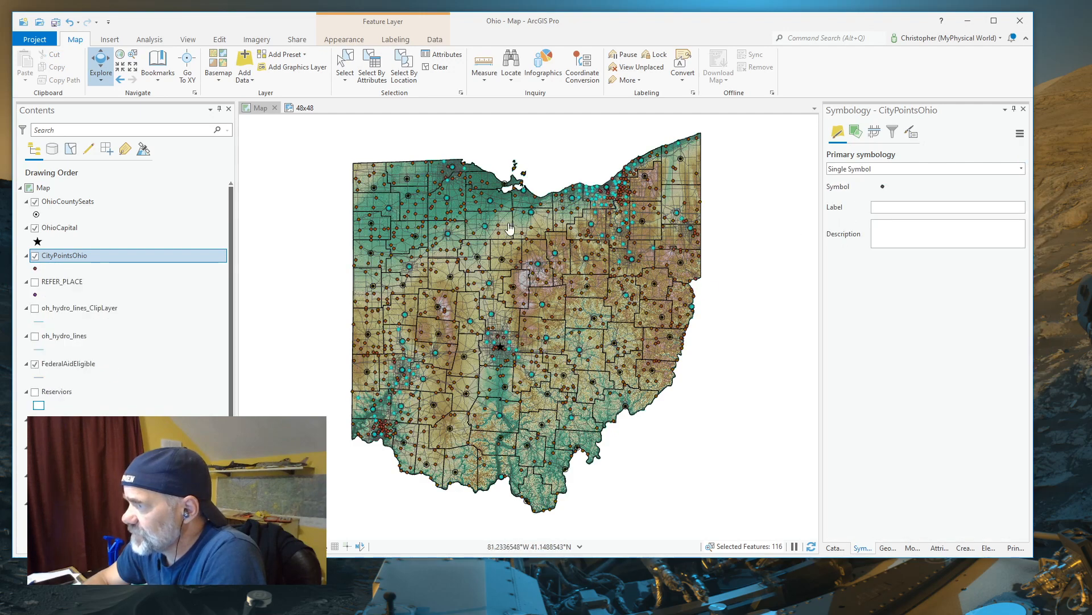
{"action": "left_click", "coordinate": [882, 188]}
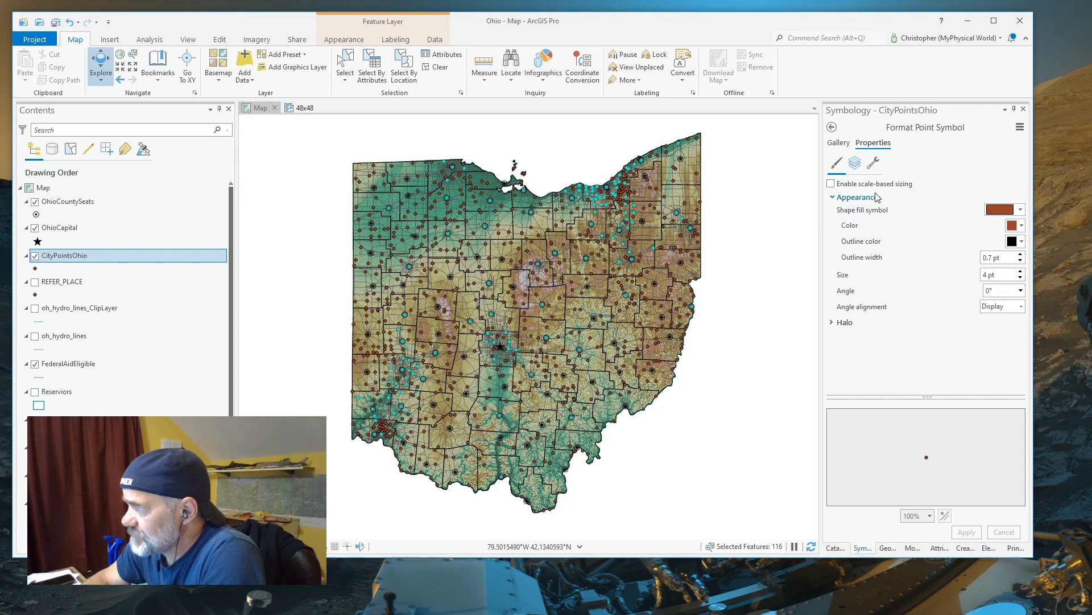
{"action": "left_click", "coordinate": [839, 143]}
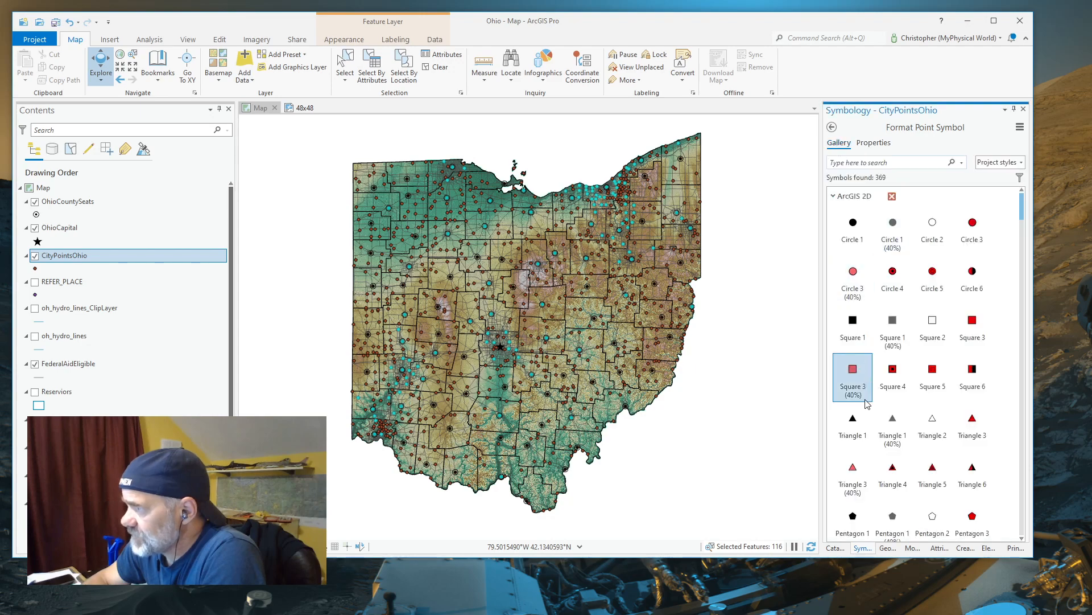
{"action": "left_click", "coordinate": [852, 322]}
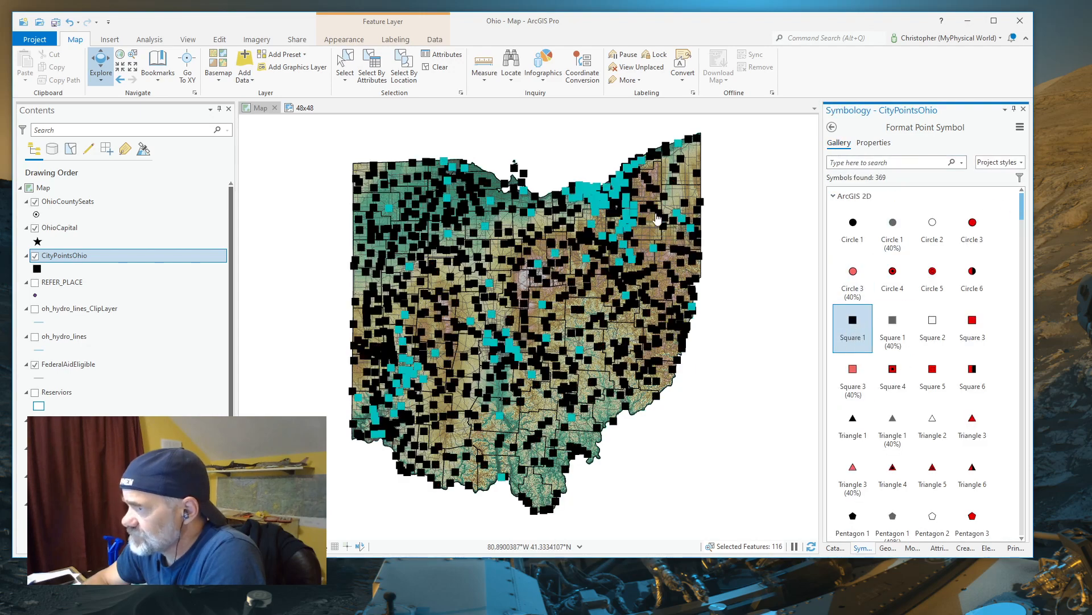
{"action": "left_click", "coordinate": [873, 143]}
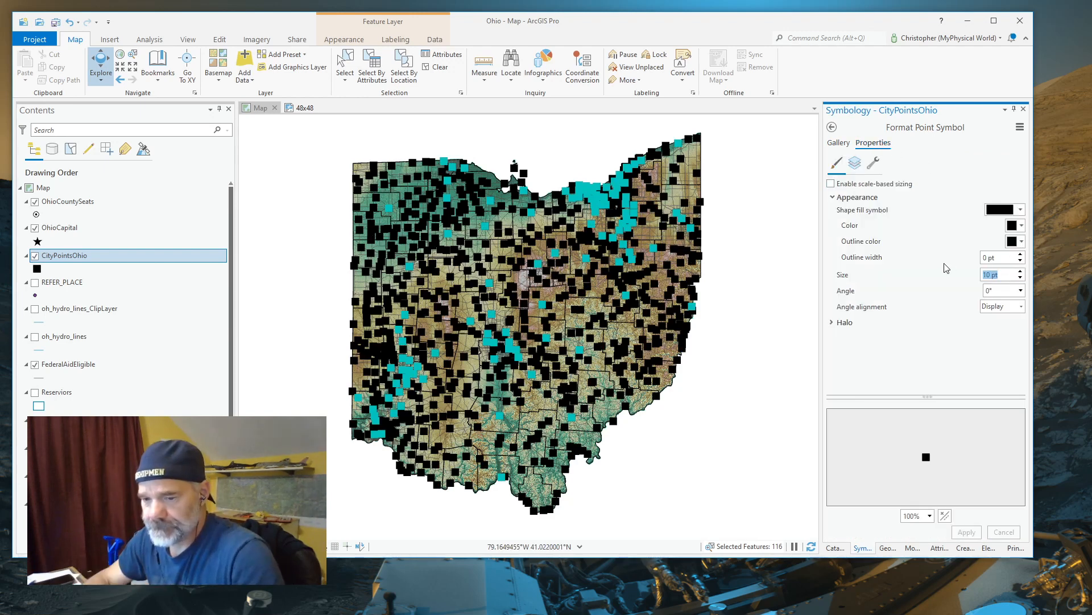
{"action": "type", "text": "6"}
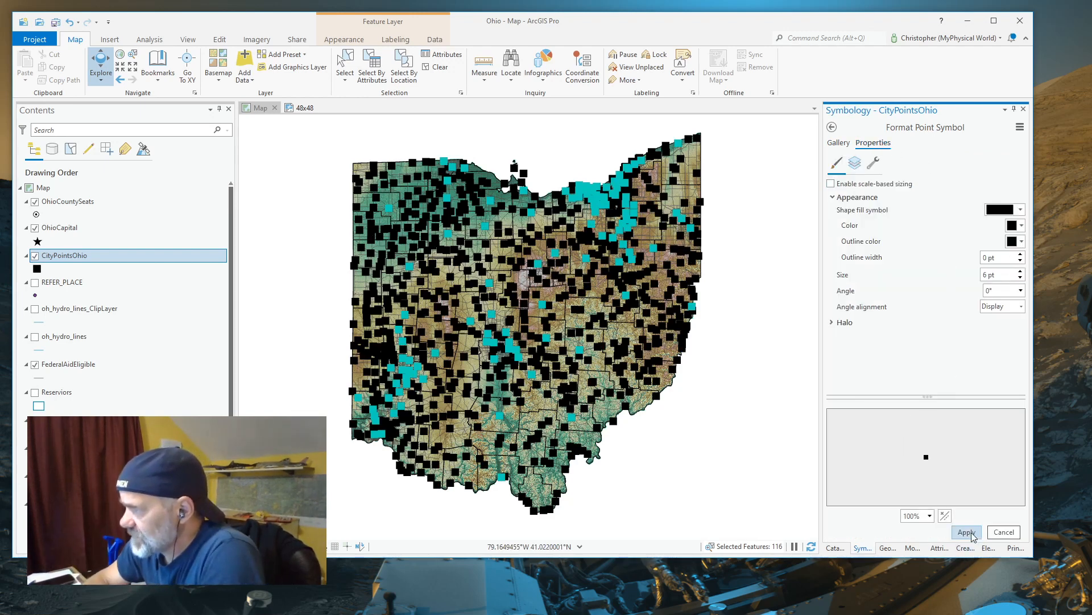
{"action": "left_click", "coordinate": [966, 532]}
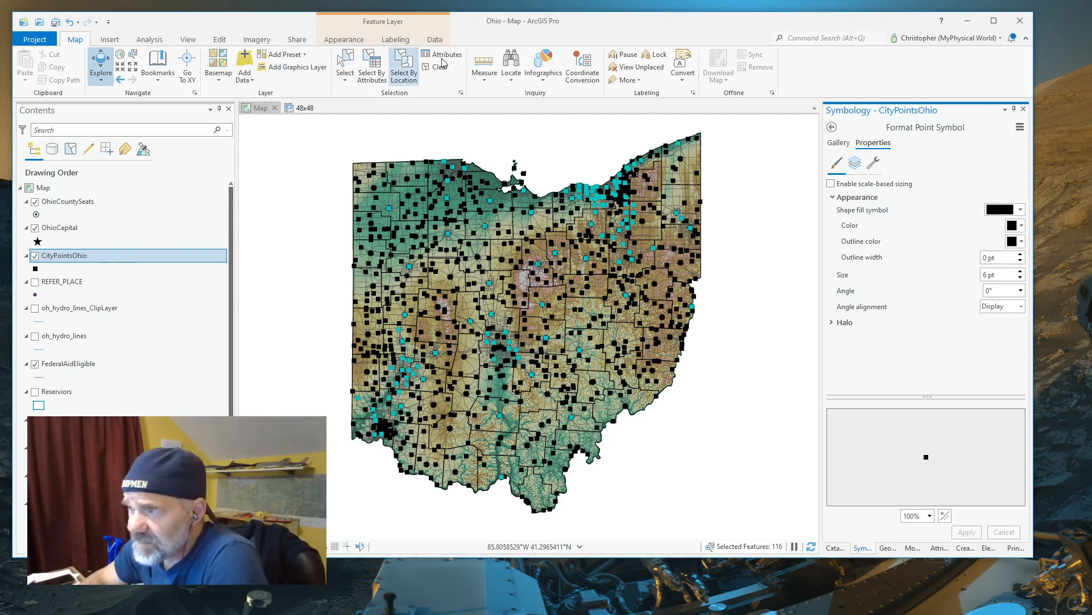
Examine the field, operator and value choices for a new attribute selection clause on CityPointsOhio
{"action": "left_click", "coordinate": [375, 70]}
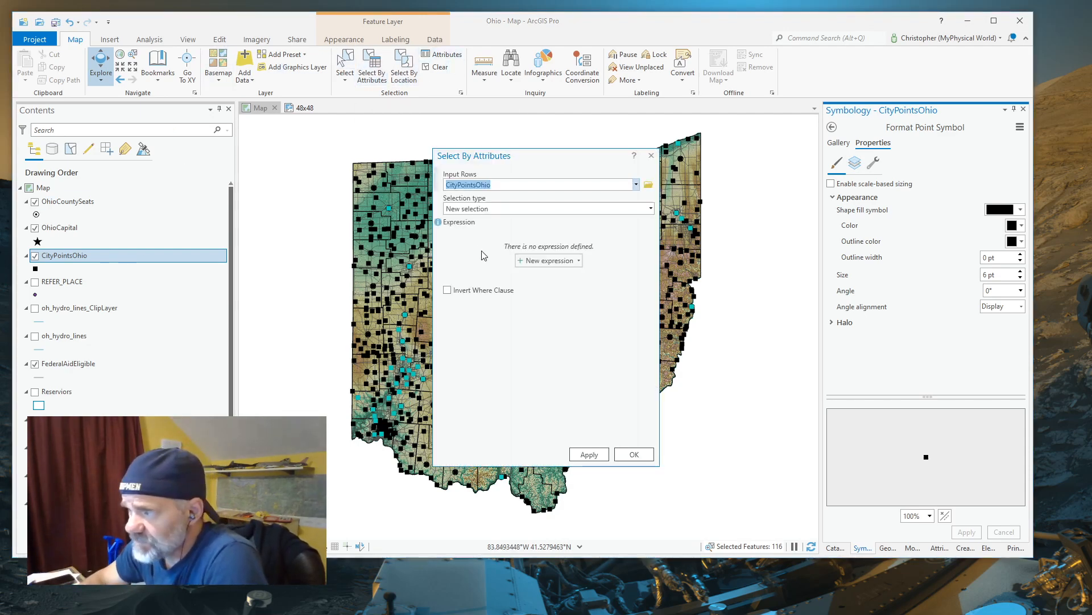
{"action": "left_click", "coordinate": [520, 262]}
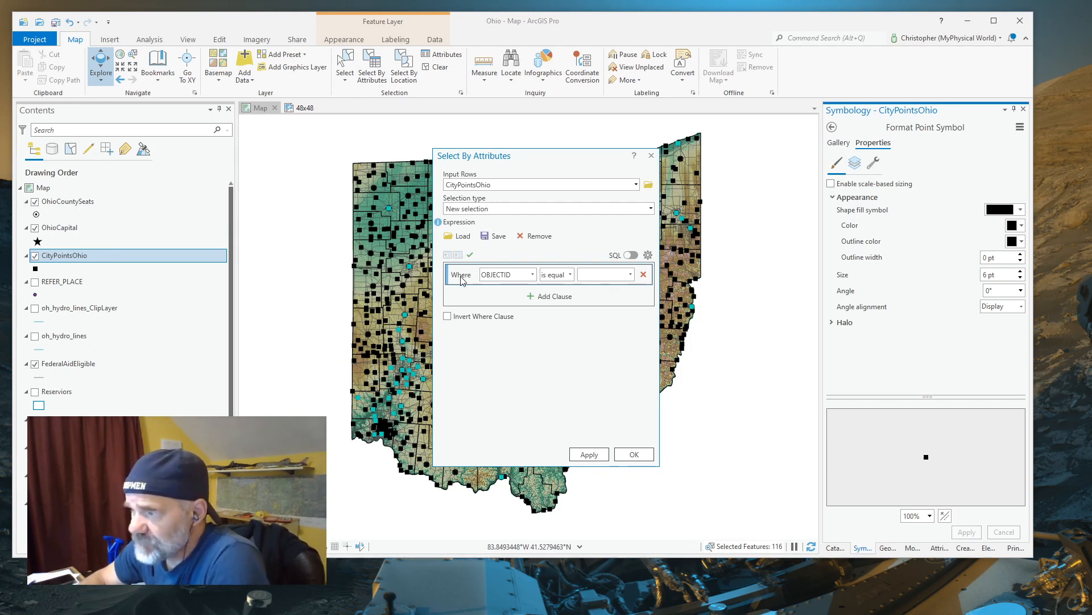
{"action": "left_click", "coordinate": [533, 275]}
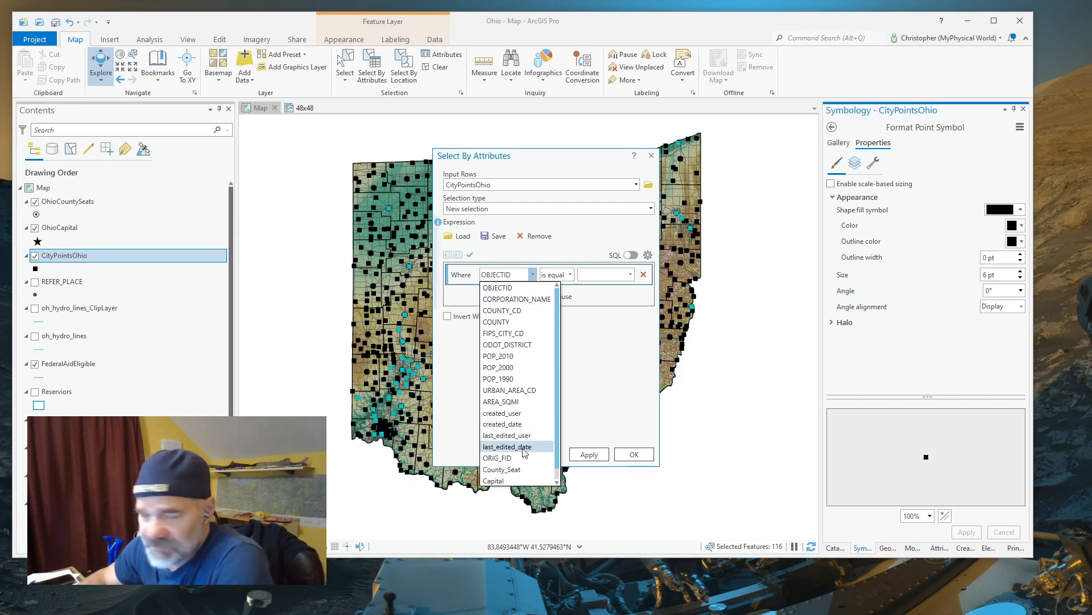
{"action": "left_click", "coordinate": [570, 277]}
{"action": "left_click", "coordinate": [571, 275]}
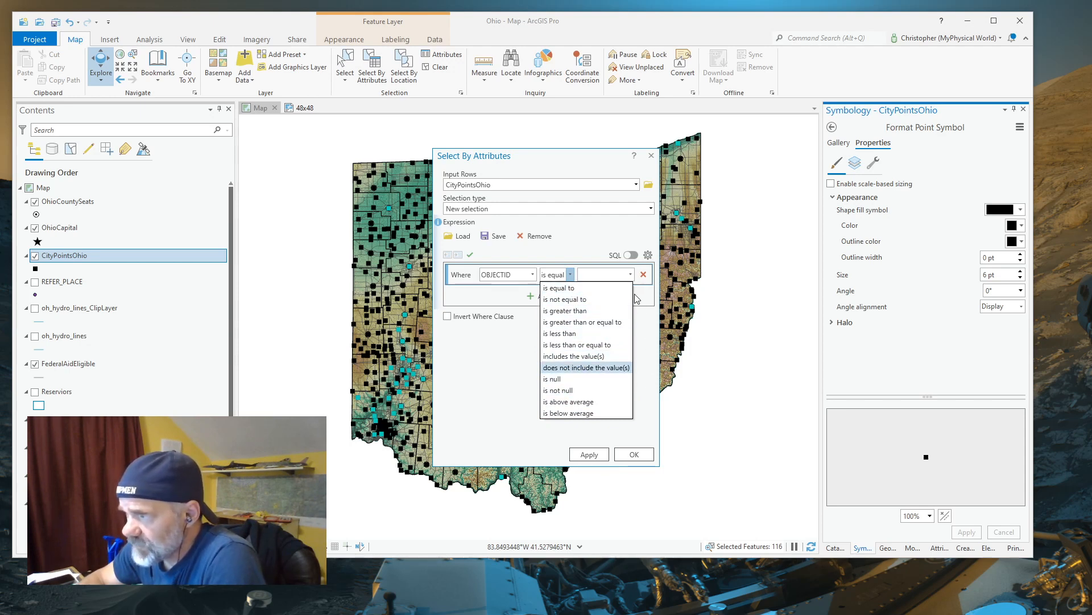
{"action": "left_click", "coordinate": [631, 275]}
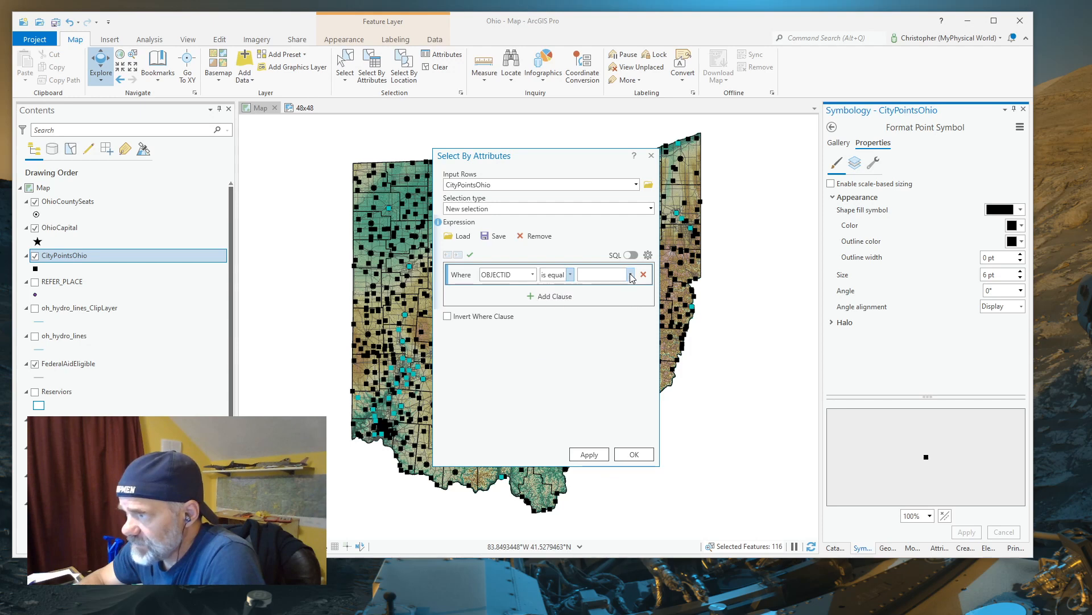
{"action": "left_click", "coordinate": [631, 275]}
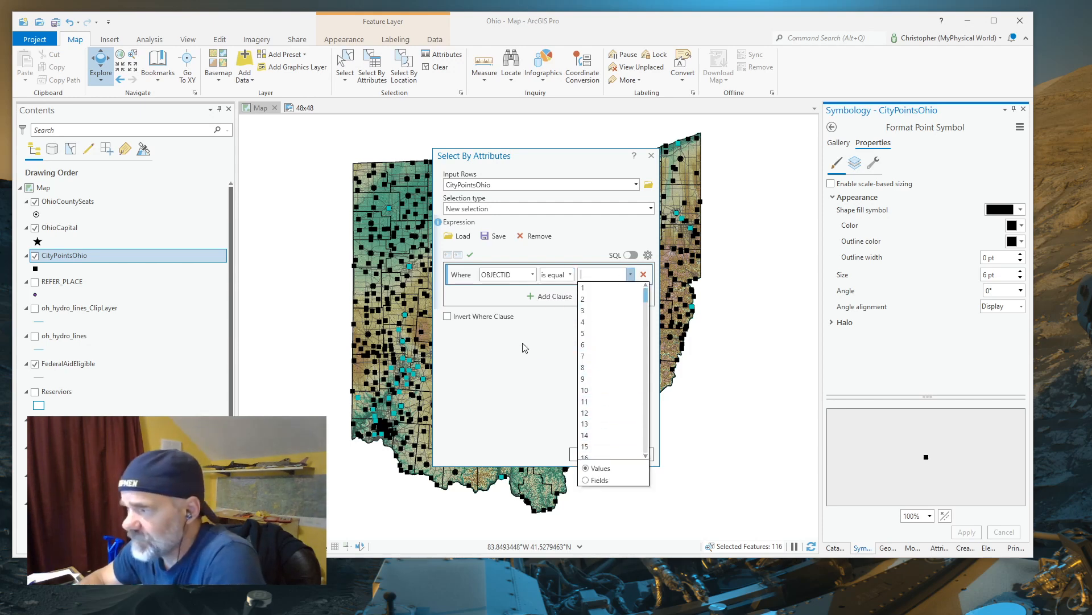
{"action": "left_click", "coordinate": [545, 341]}
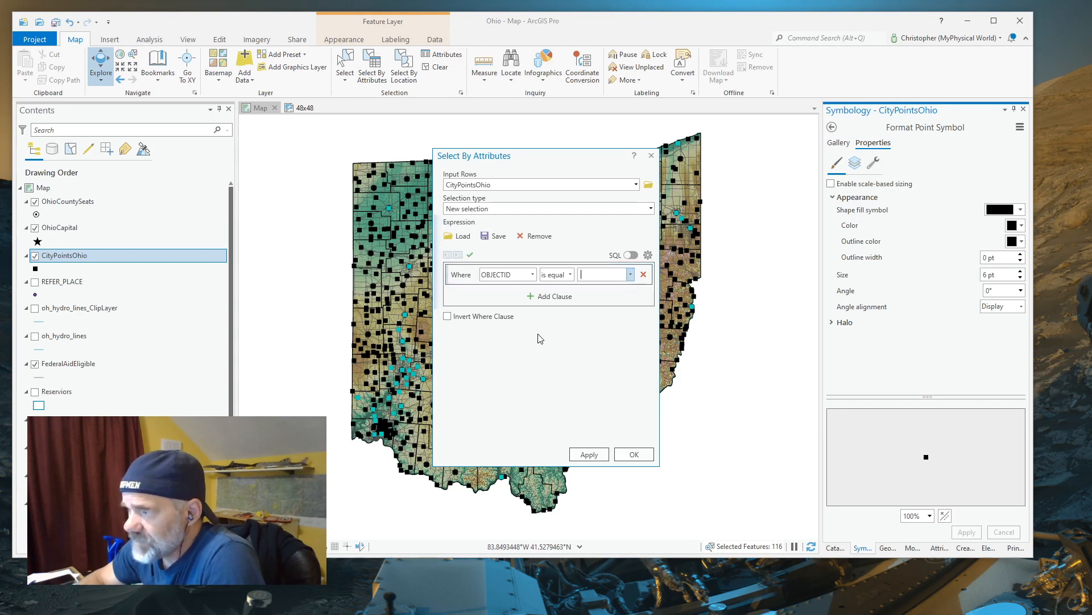
Add a second clause joined by Or, try to run the attribute selection with blank values, and discard the query
{"action": "left_click", "coordinate": [532, 296]}
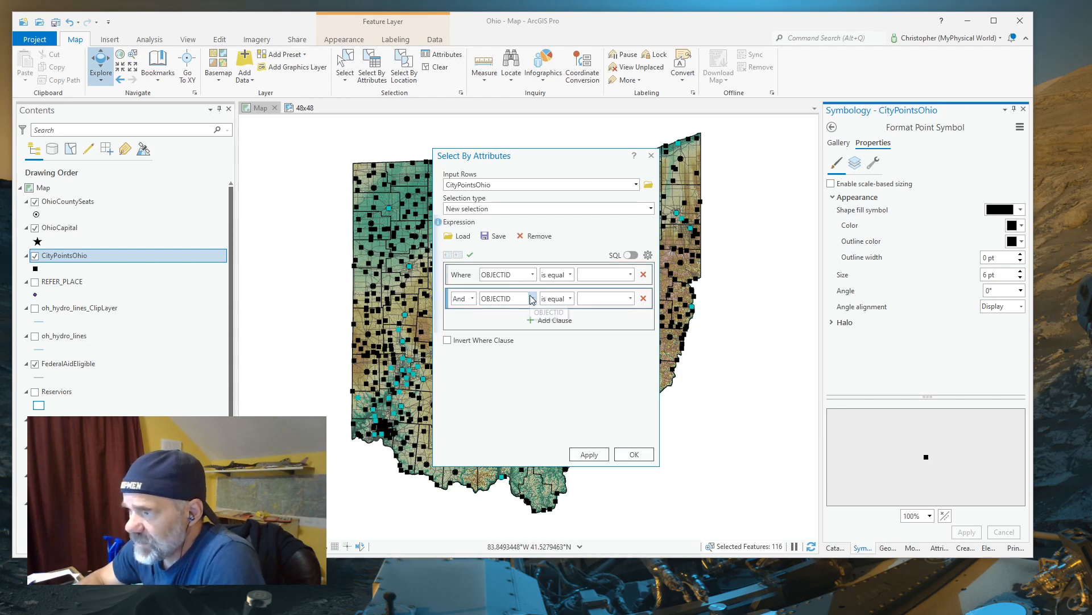
{"action": "left_click", "coordinate": [472, 299]}
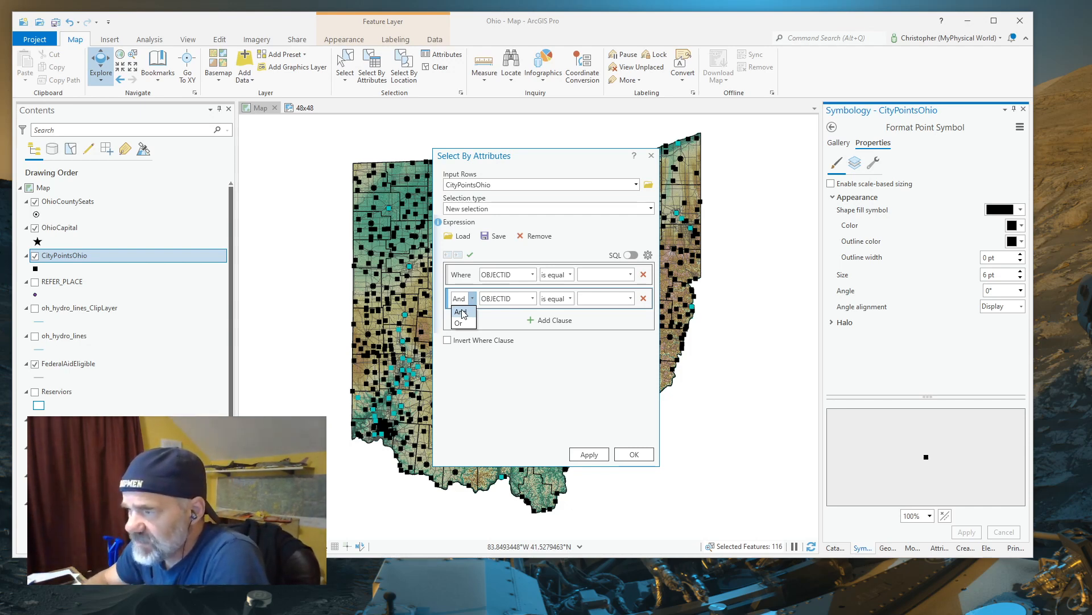
{"action": "left_click", "coordinate": [460, 323]}
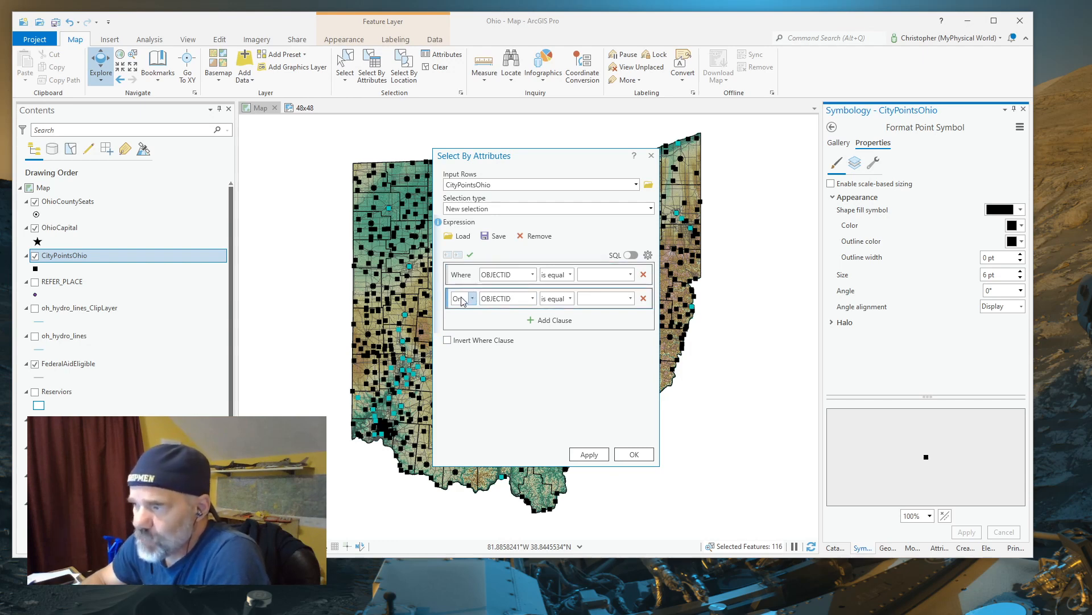
{"action": "left_click", "coordinate": [635, 455]}
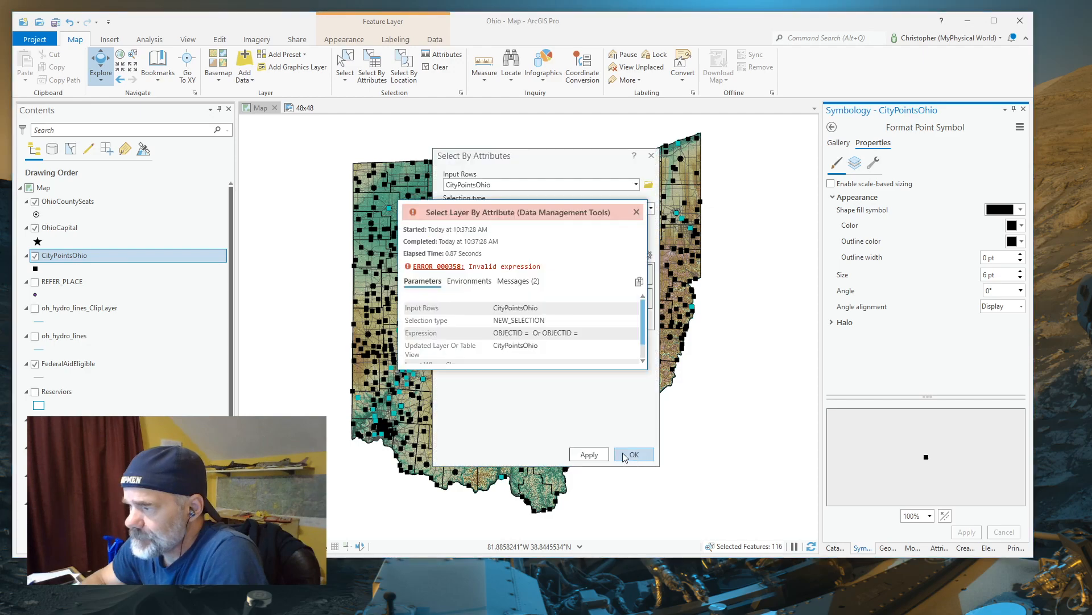
{"action": "left_click", "coordinate": [636, 212]}
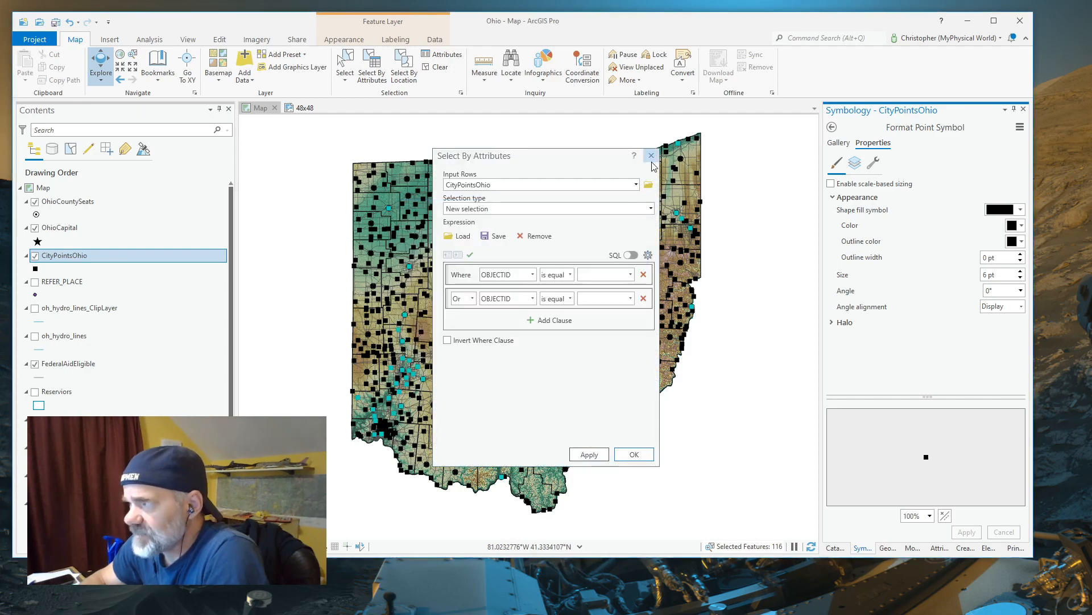
{"action": "left_click", "coordinate": [651, 156]}
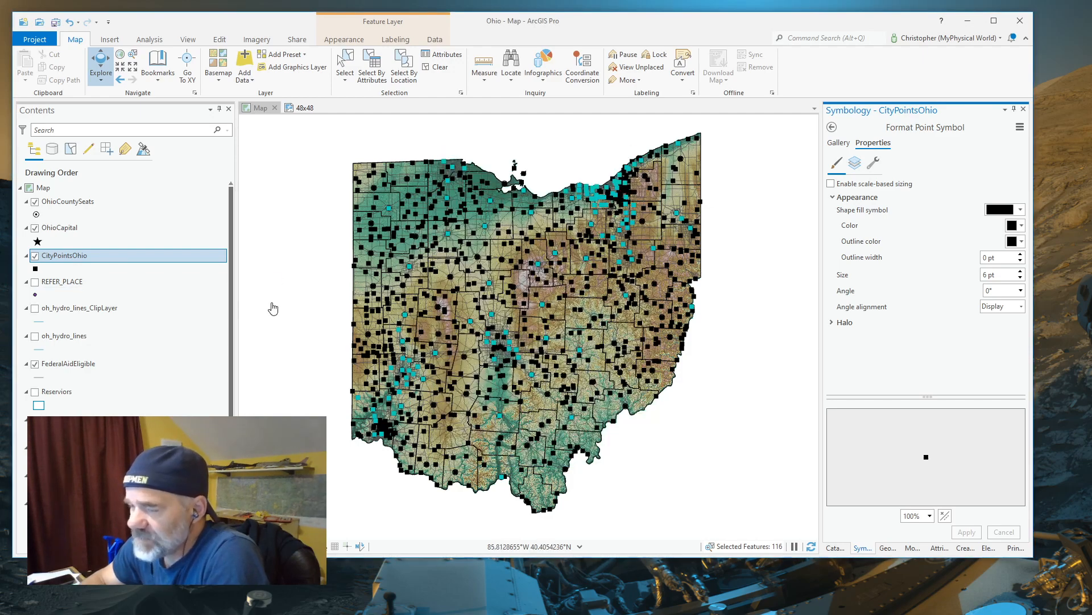